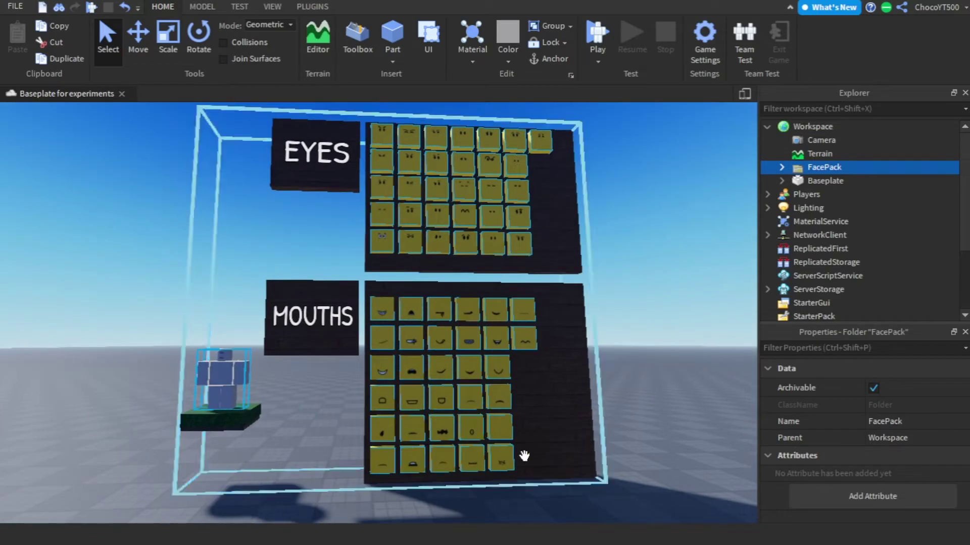
Move the Dummy rig off the green platform onto the open floor in front of the MOUTHS board
drag(225, 399, 577, 496)
scroll(586, 394, up, 3)
scroll(584, 392, up, 3)
scroll(585, 393, down, 5)
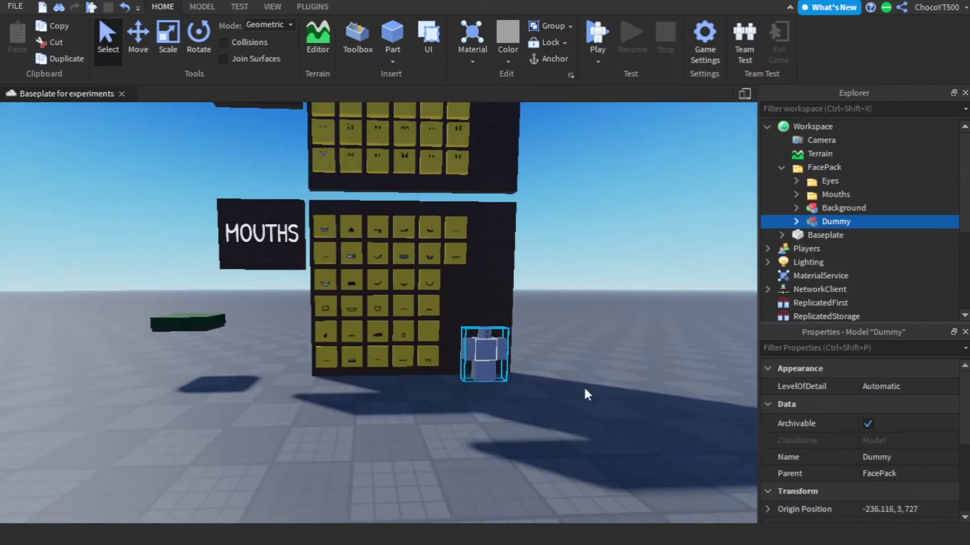
drag(483, 369, 385, 454)
scroll(387, 452, up, 4)
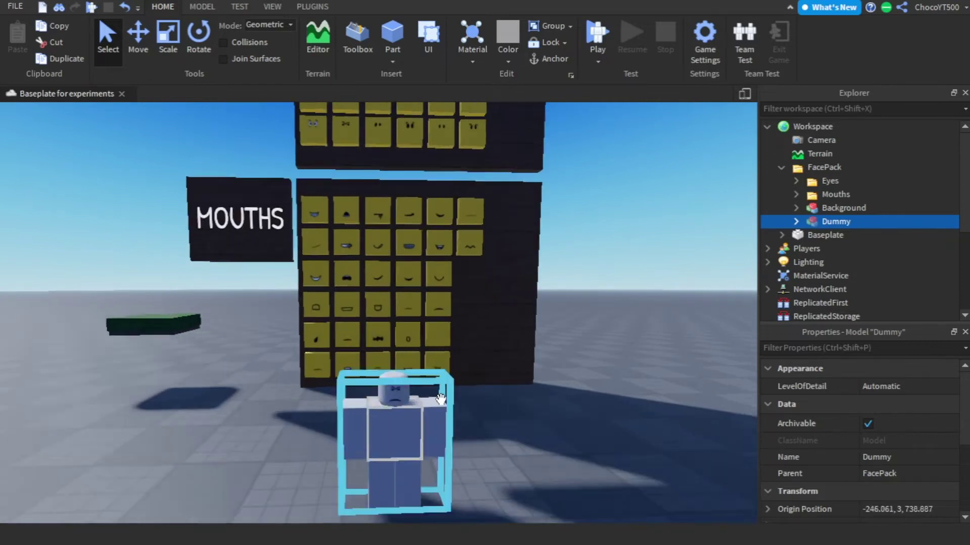
key(a)
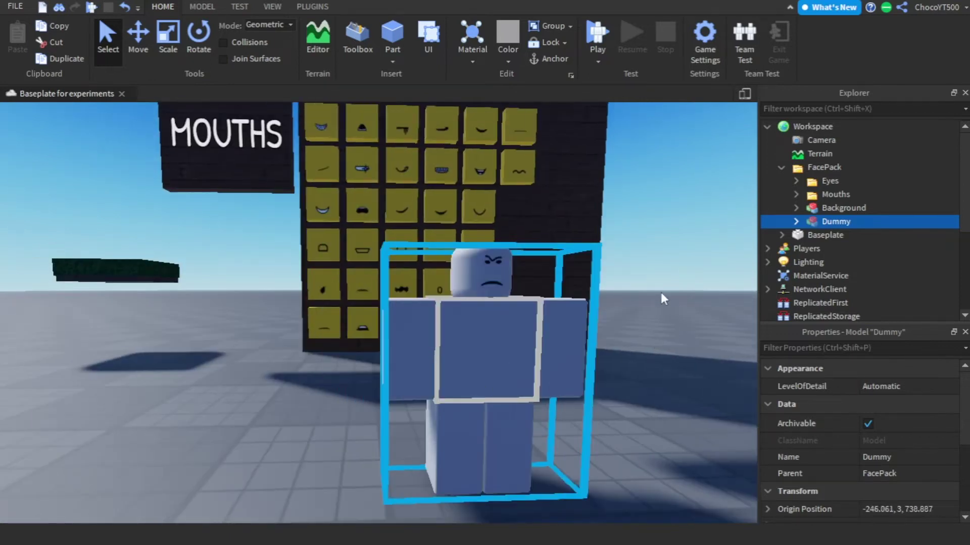
key(d)
Rename the face decal inside the Eyes part of the Dummy's head as Eyes
click(796, 222)
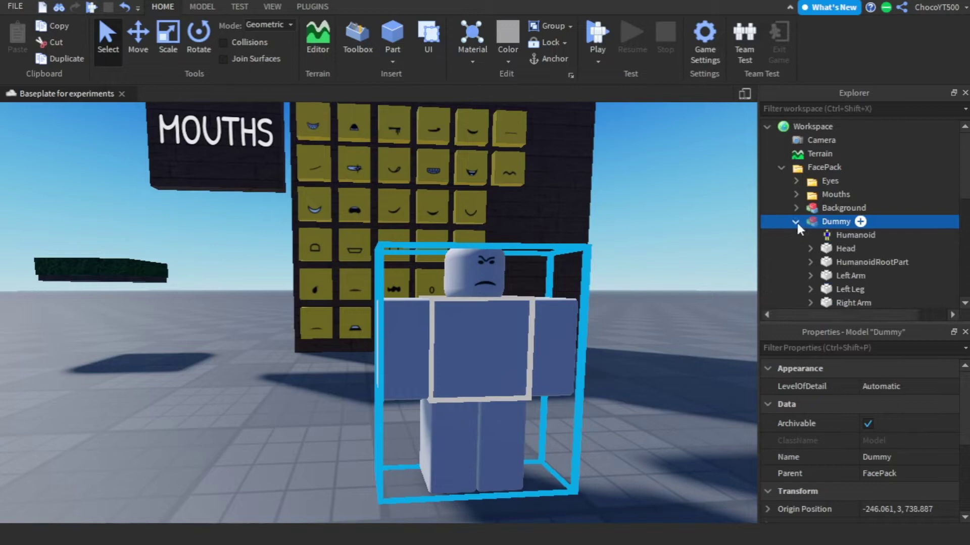
scroll(797, 228, down, 1)
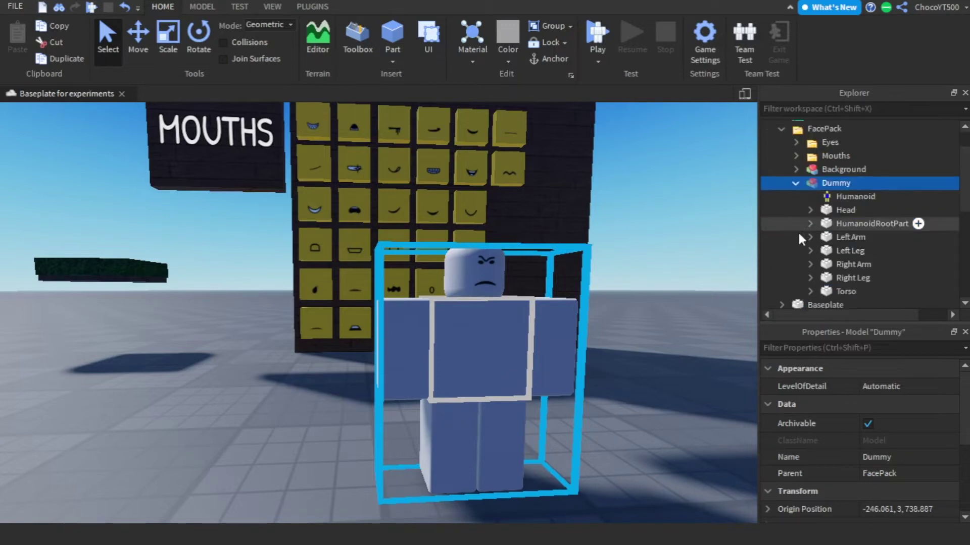
click(810, 210)
scroll(803, 275, down, 2)
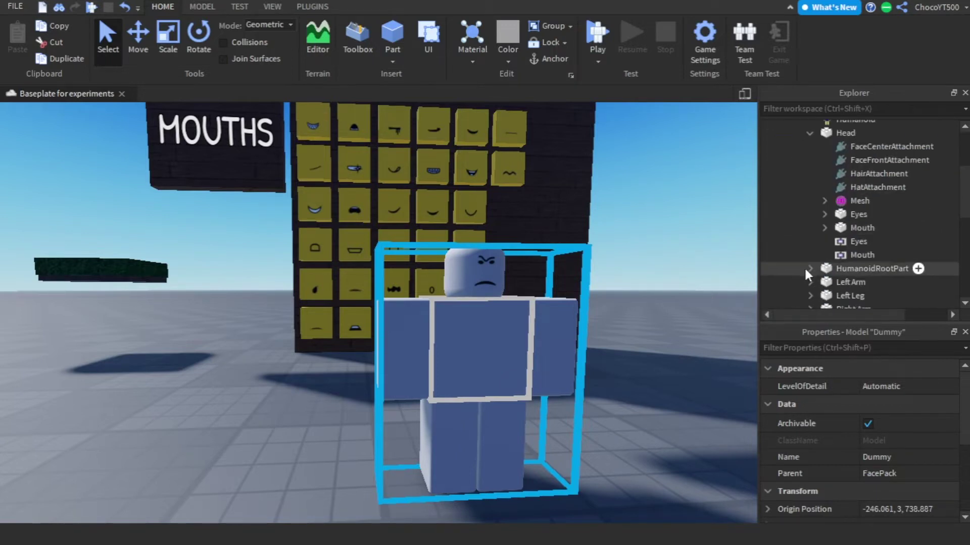
click(825, 215)
scroll(838, 218, down, 1)
click(869, 243)
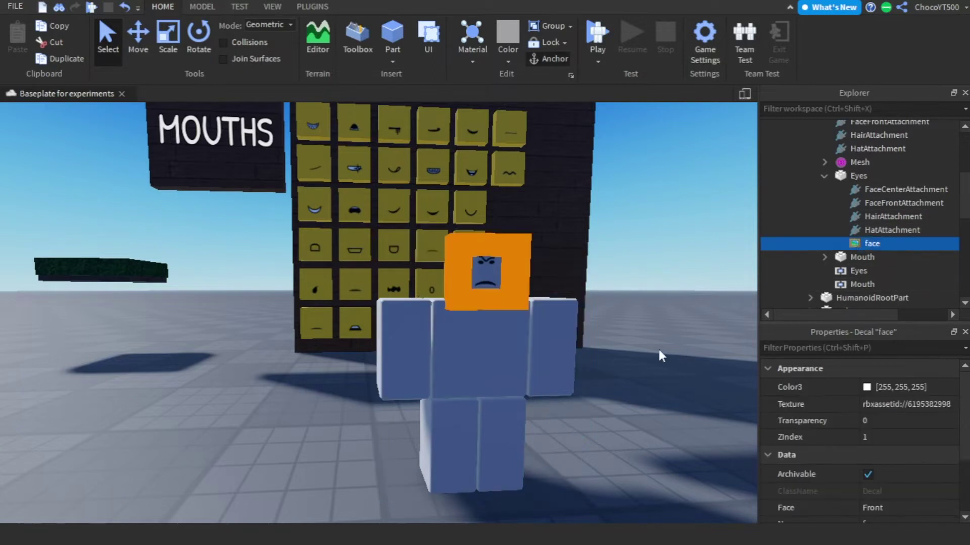
right_click(857, 244)
click(786, 87)
key(F2)
text(Eyes)
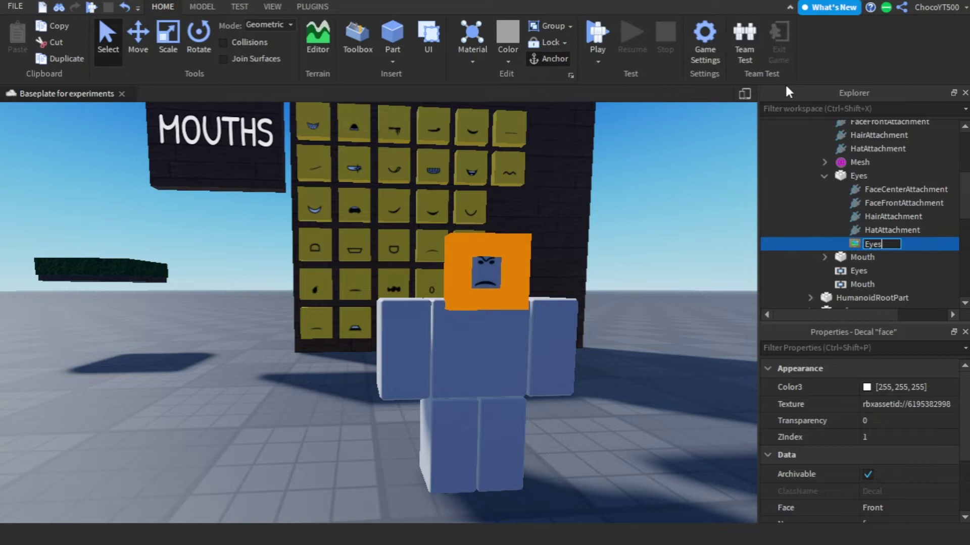
key(Return)
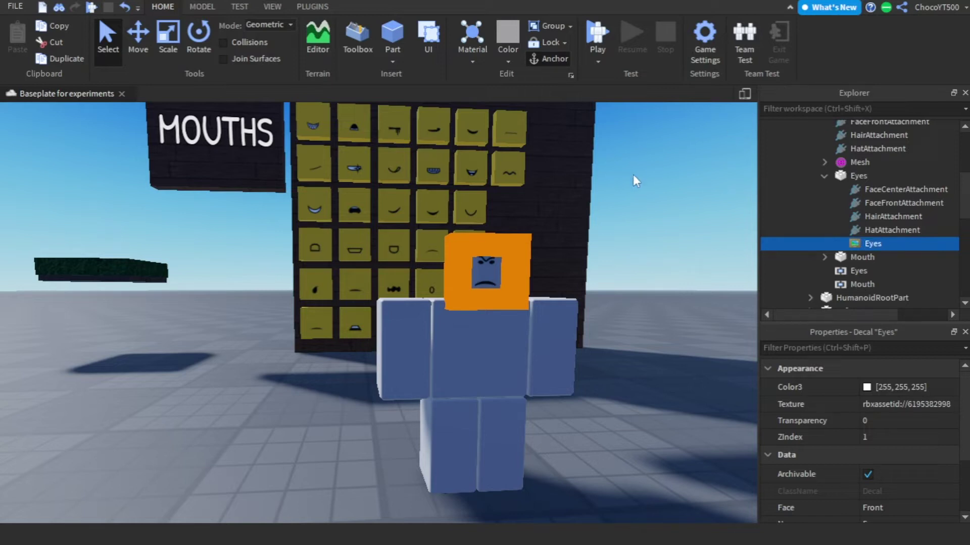
Rename the face2 decal inside the Mouth part of the Dummy's head as Mouth
click(824, 257)
scroll(830, 250, down, 2)
click(850, 250)
right_click(853, 250)
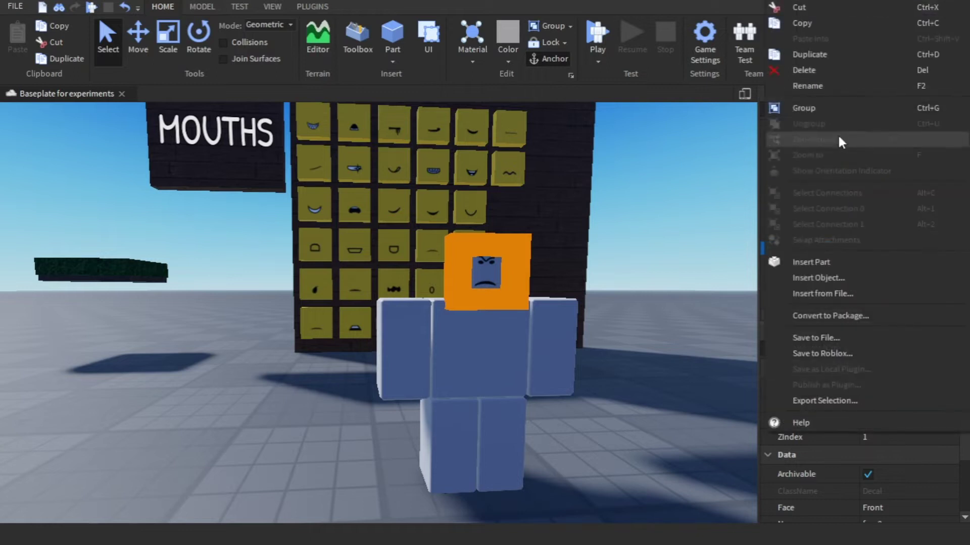
click(836, 87)
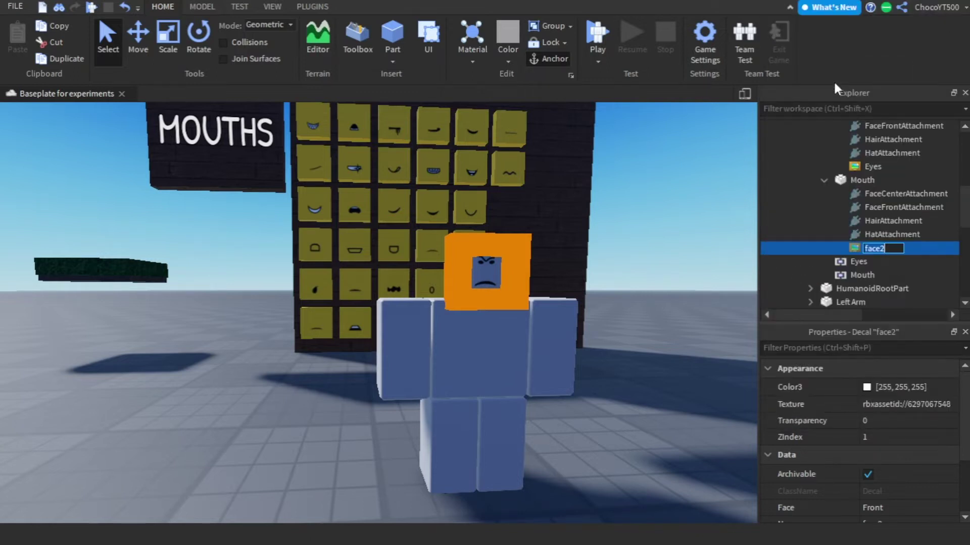
text(Mouth)
key(Return)
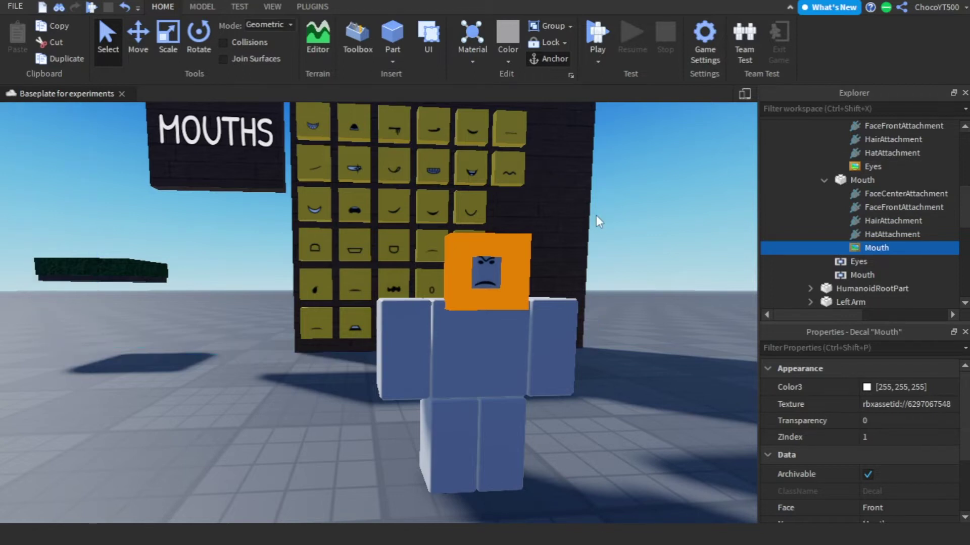
Copy the texture ID of the eyes29 decal from the Expressionless block at the end of the EYES board's second row
right_drag(592, 298, 594, 302)
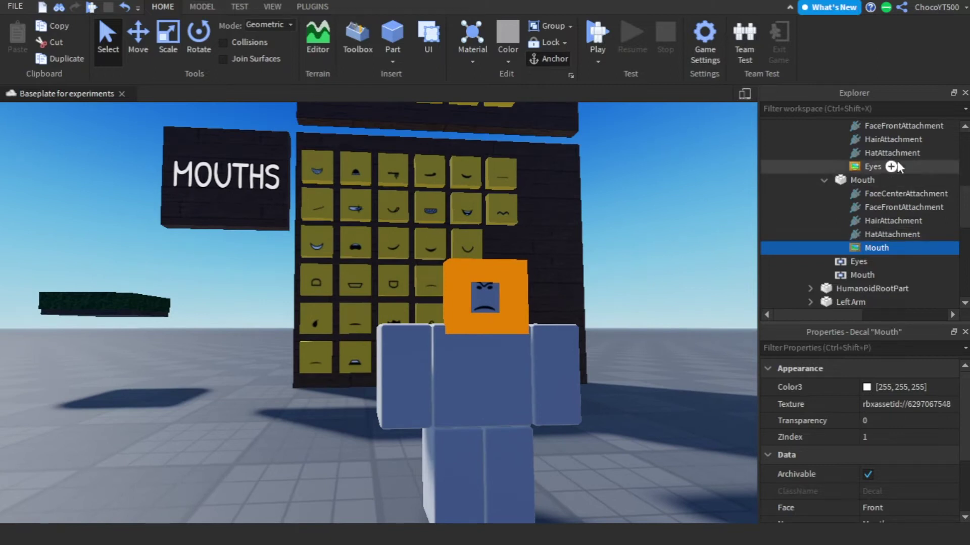
click(869, 168)
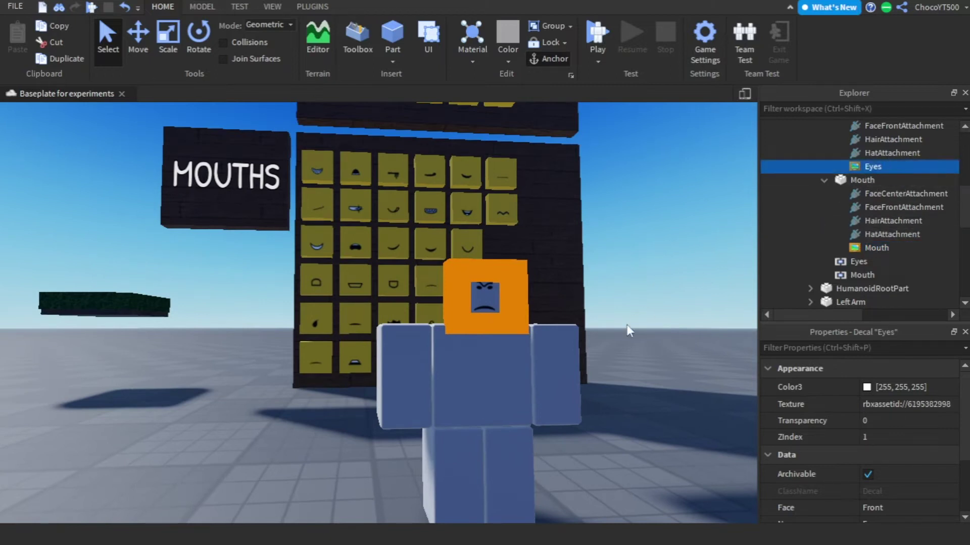
right_drag(634, 323, 627, 331)
key(e)
key(w)
key(s)
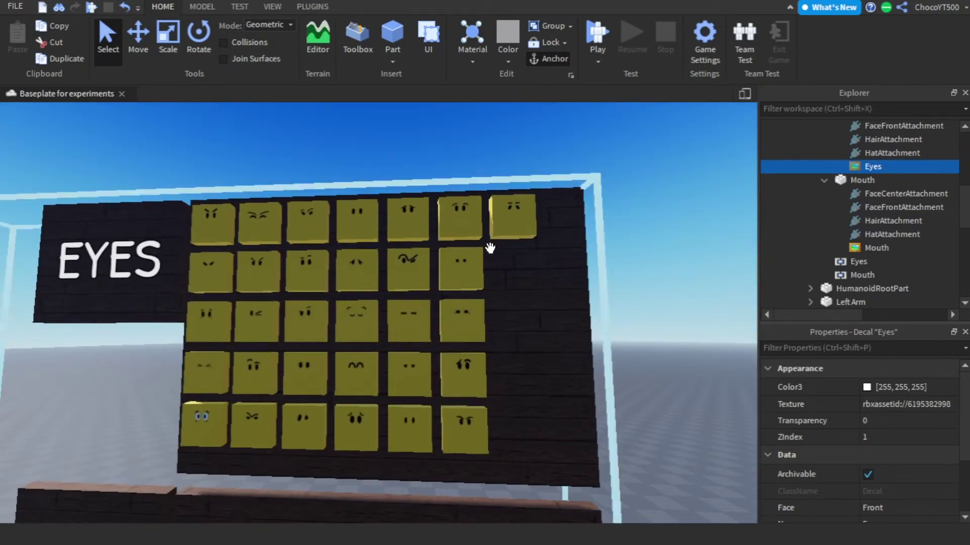
click(475, 268)
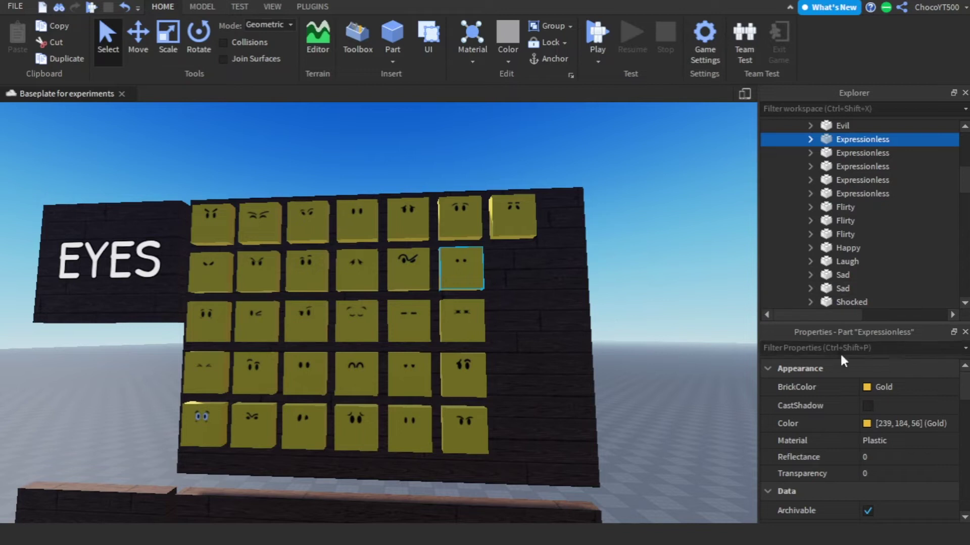
click(810, 139)
click(842, 156)
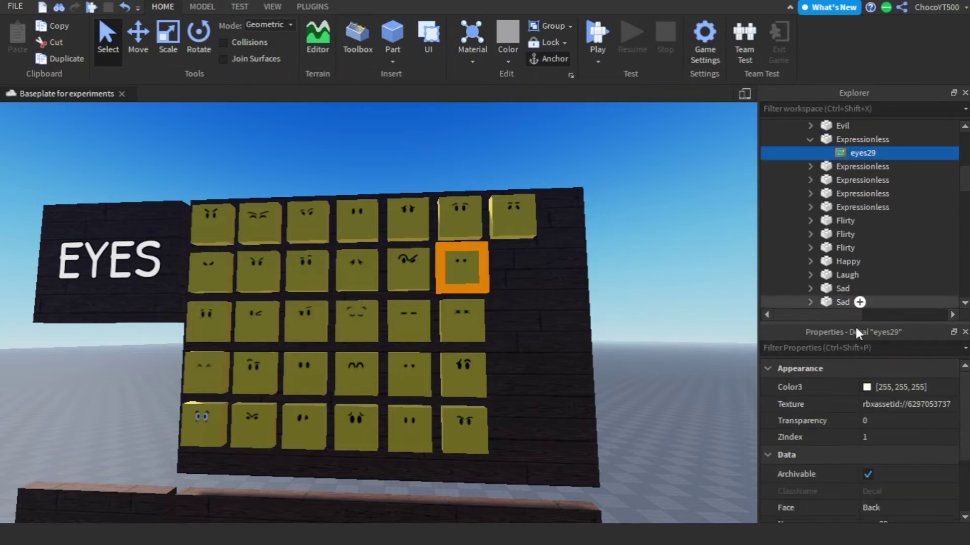
click(866, 404)
right_click(881, 427)
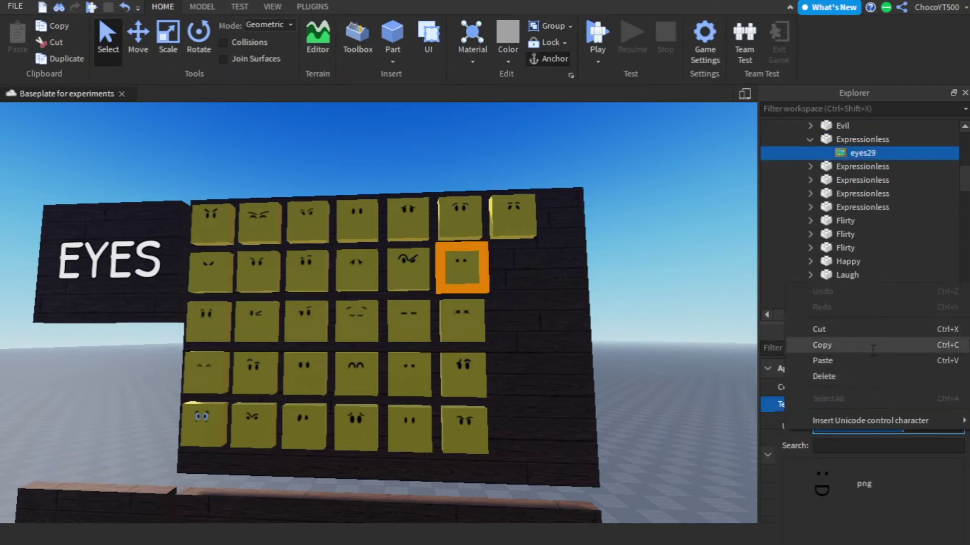
click(868, 347)
click(551, 247)
right_drag(551, 247, 551, 247)
key(q)
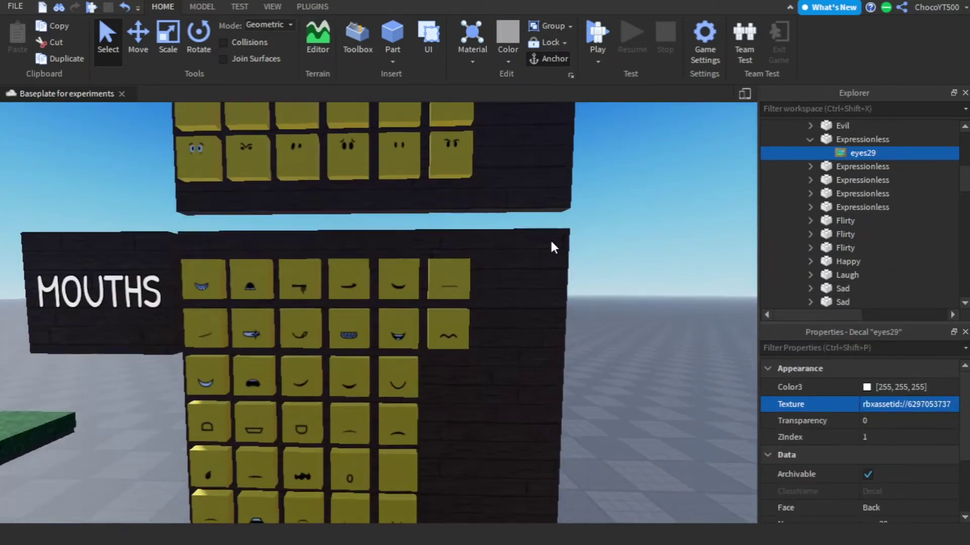
key(s)
key(e)
key(a)
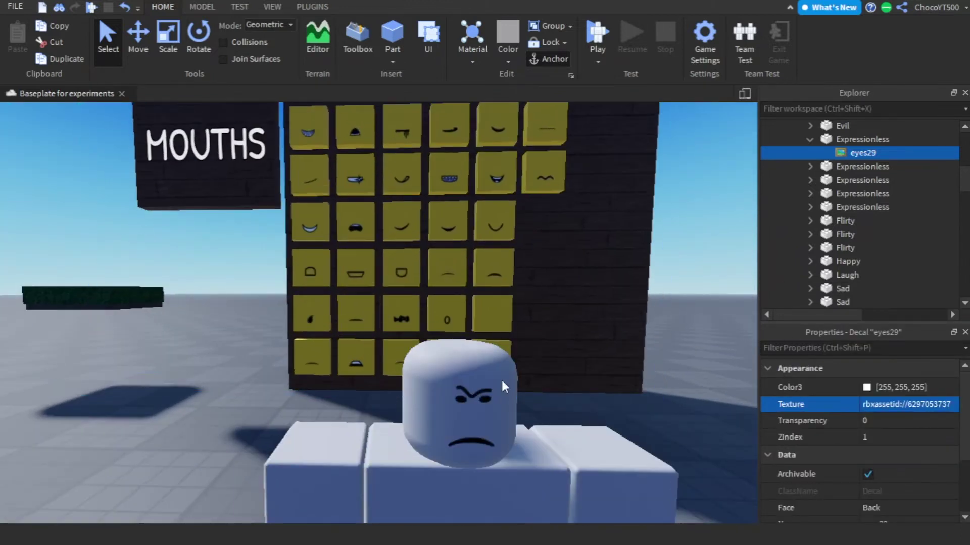
click(493, 385)
scroll(808, 265, down, 3)
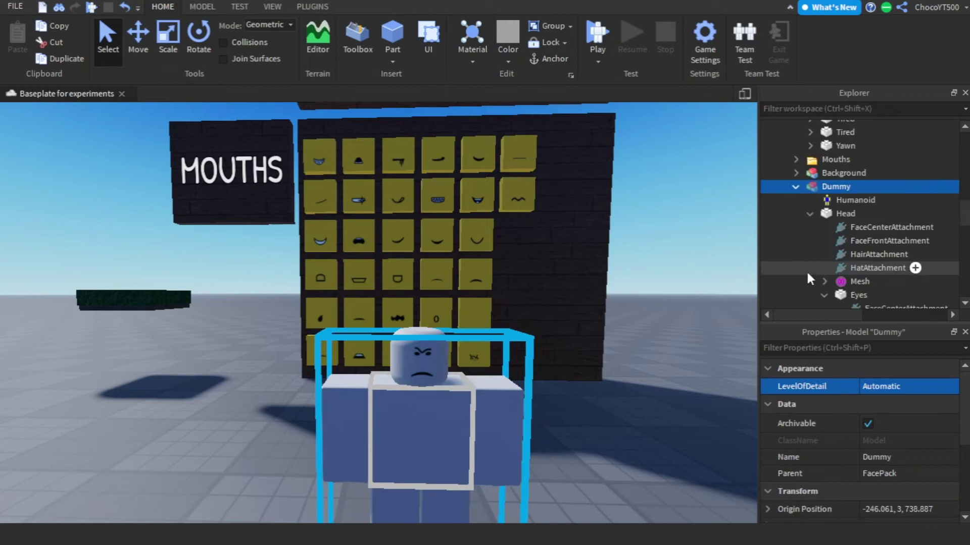
scroll(839, 242, down, 3)
click(858, 248)
click(875, 407)
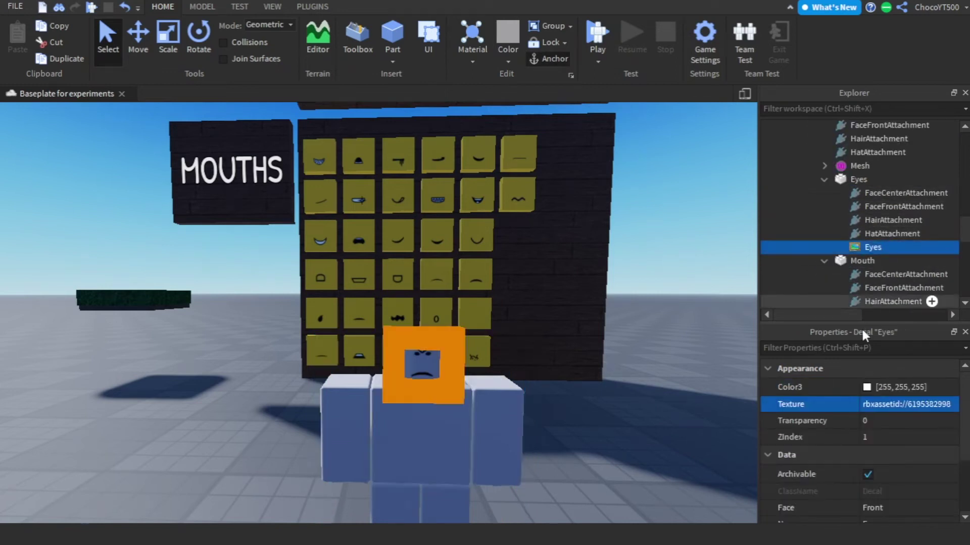
click(876, 408)
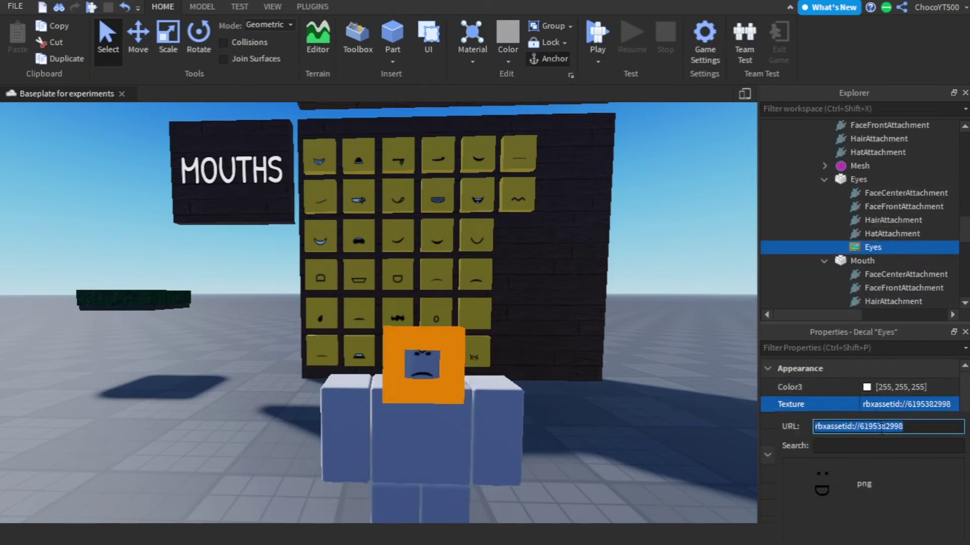
right_click(881, 428)
click(850, 359)
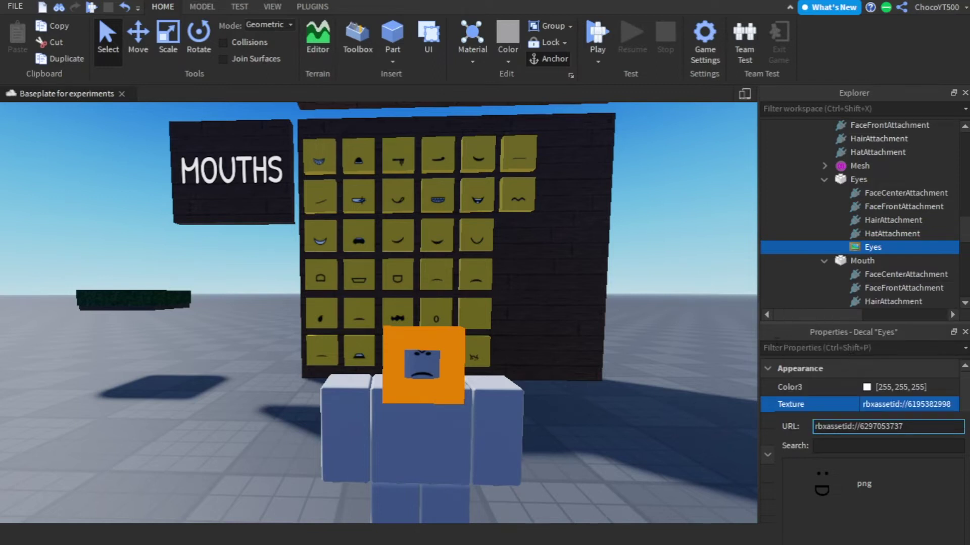
key(Return)
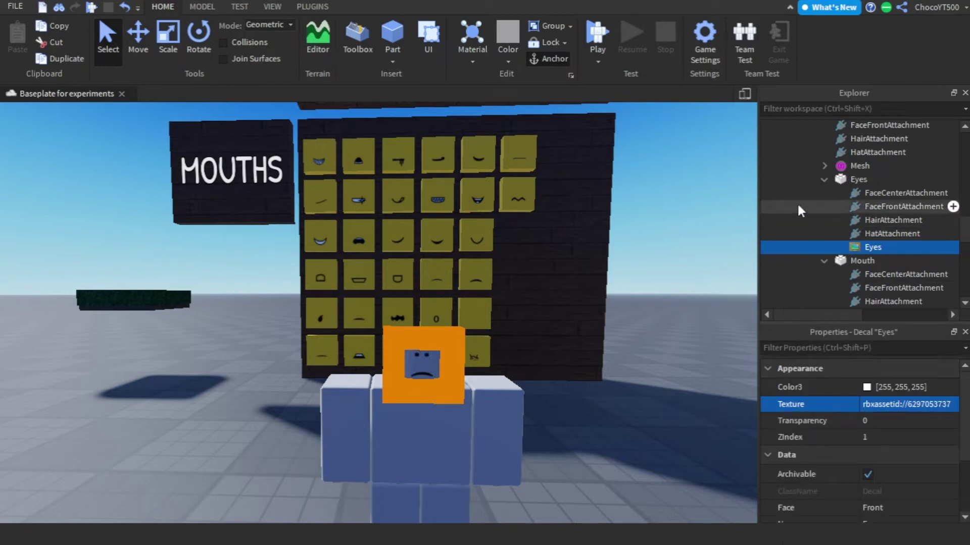
scroll(846, 265, down, 1)
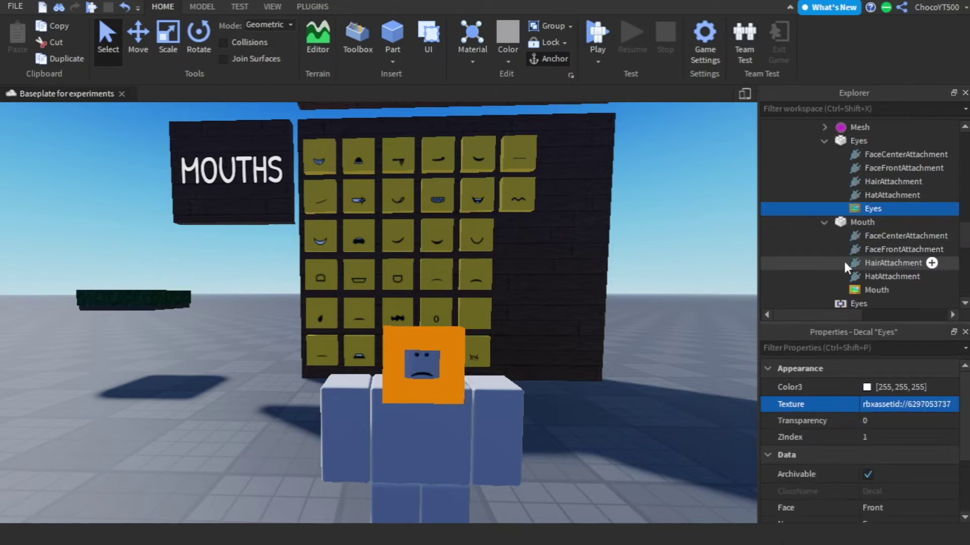
click(863, 290)
right_drag(635, 294, 619, 290)
key(d)
key(w)
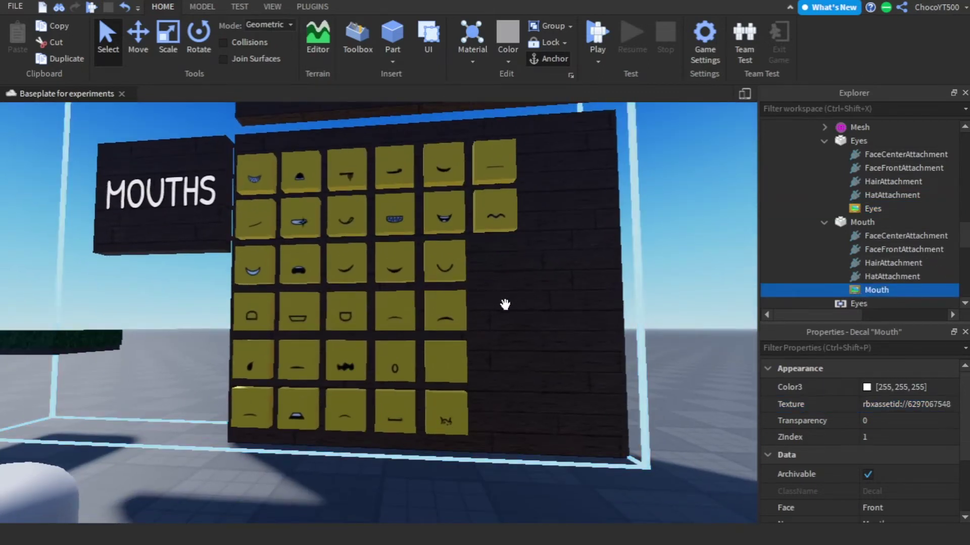
click(409, 393)
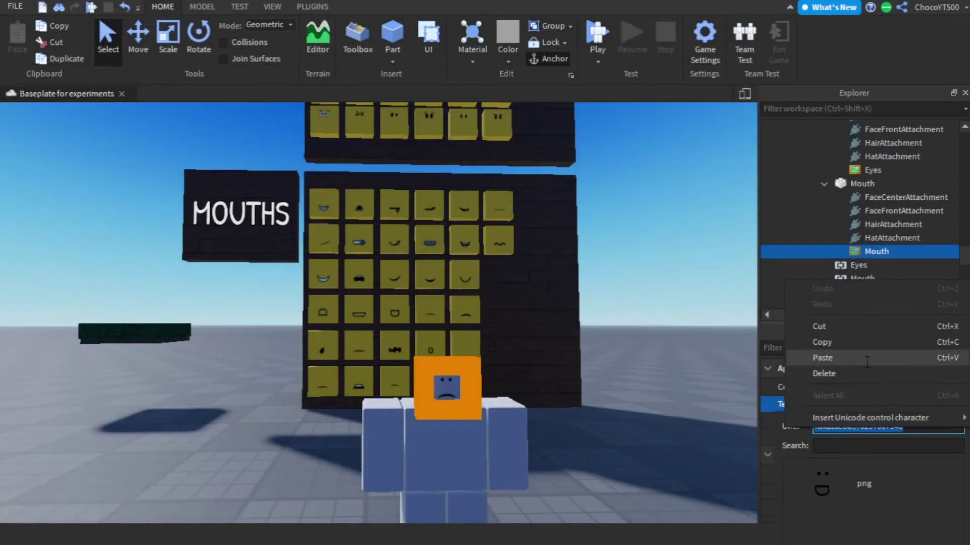
click(822, 358)
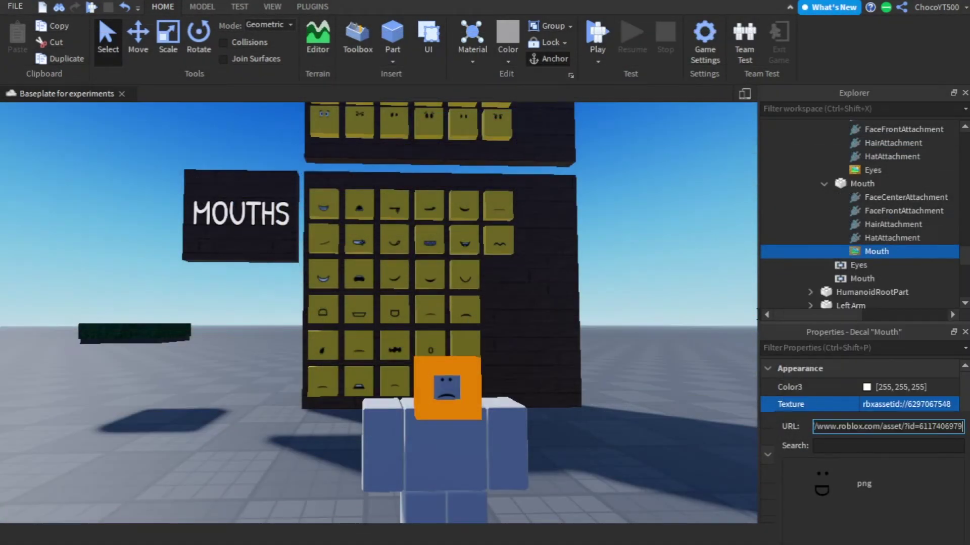
key(Return)
right_drag(674, 311, 674, 290)
click(682, 287)
key(q)
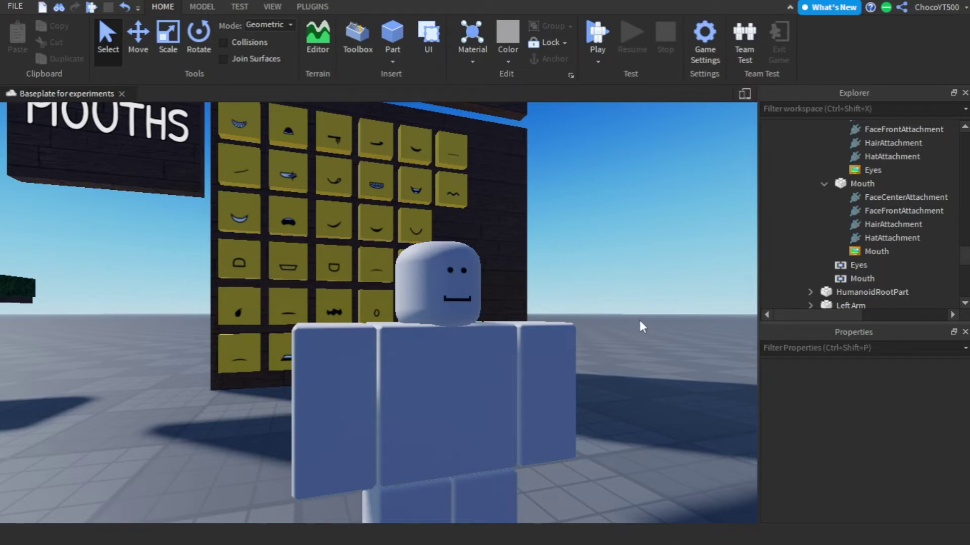
right_drag(681, 348, 682, 347)
scroll(682, 348, down, 2)
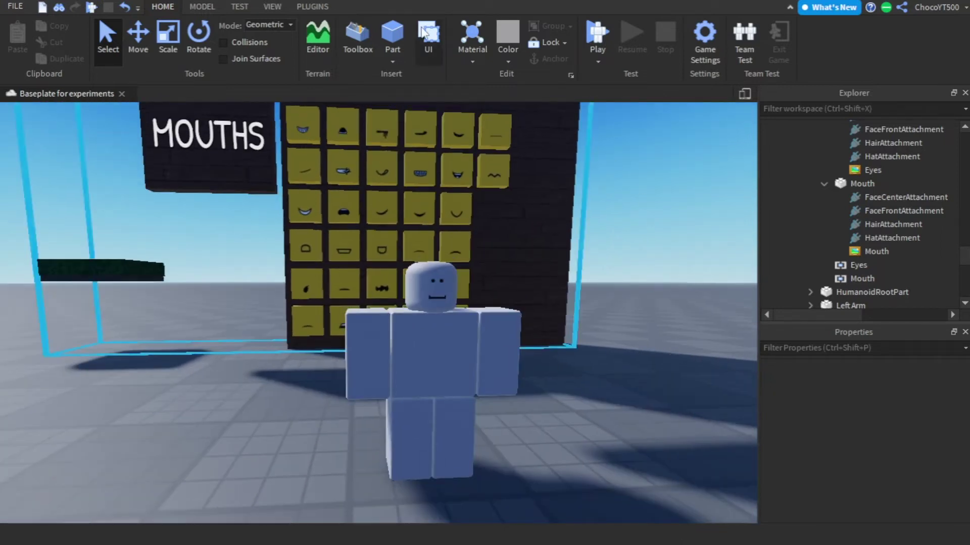
Create a new Moon Animator file of type Animation named Face Tutorial
click(272, 6)
click(312, 6)
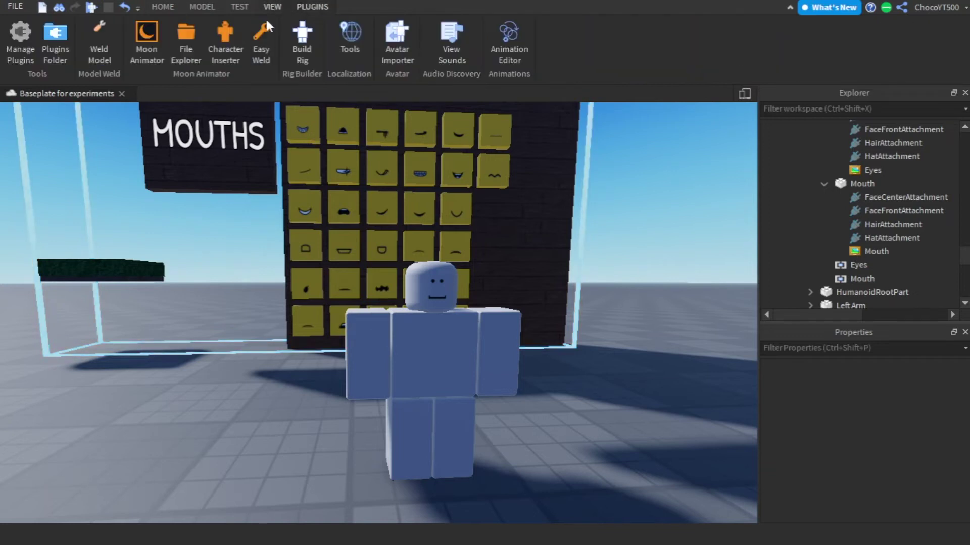
click(145, 53)
click(11, 132)
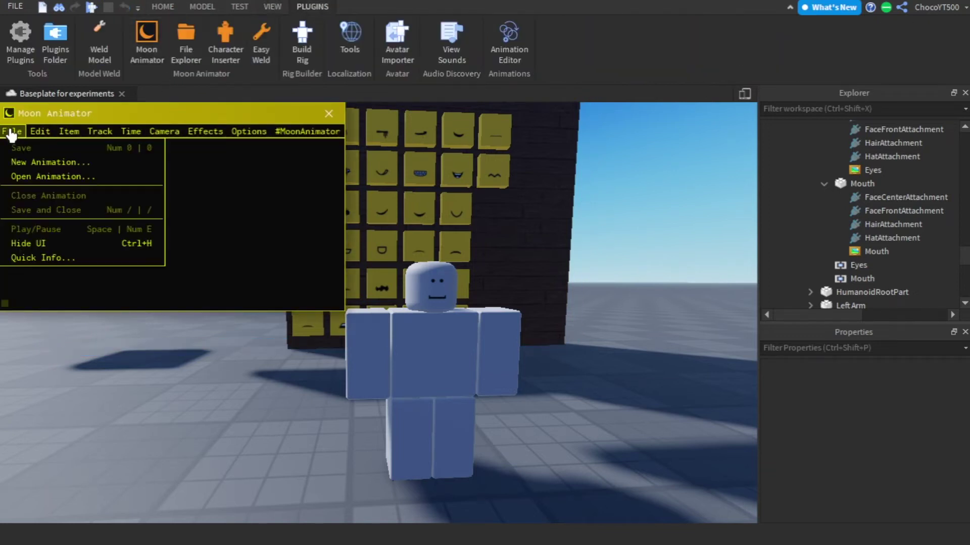
click(30, 162)
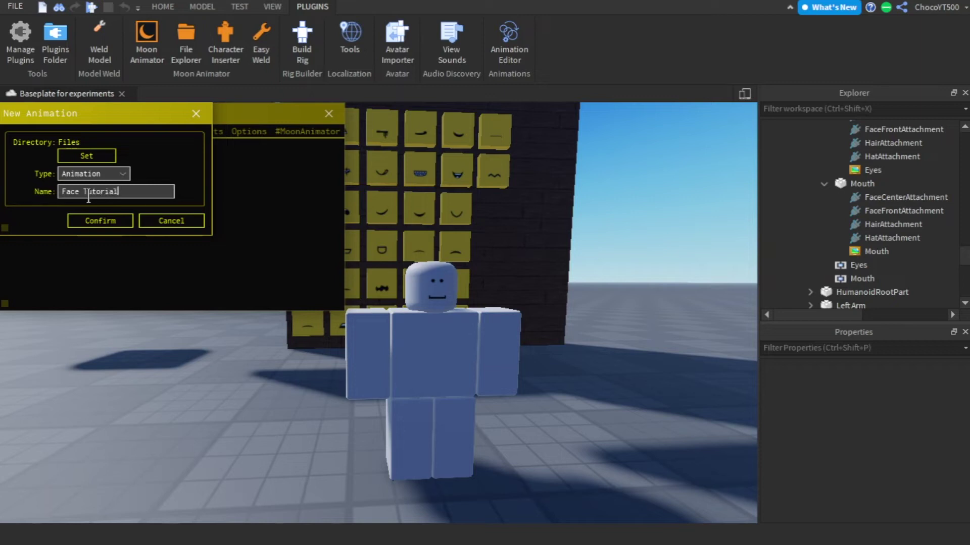
click(105, 225)
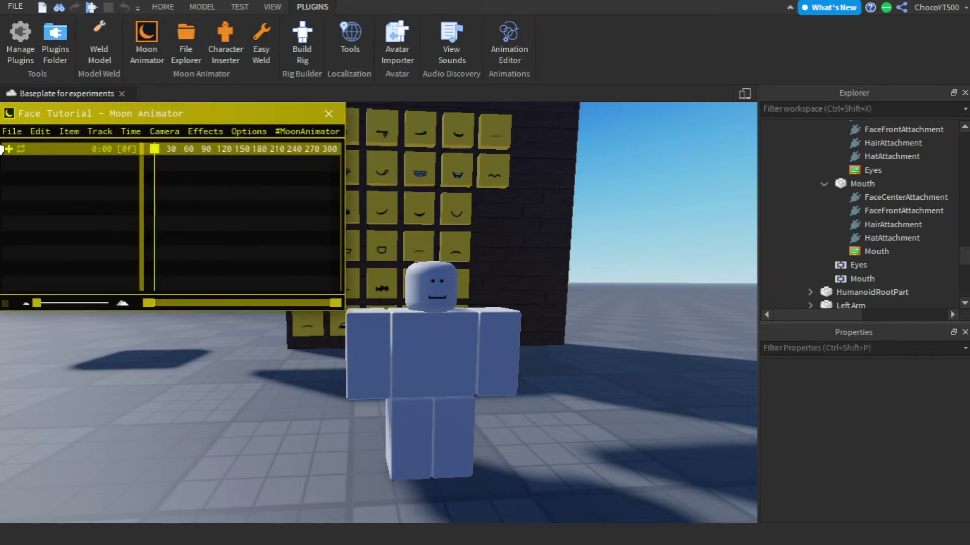
Add the Dummy to the animation as an item with its Rig property
click(11, 150)
click(356, 362)
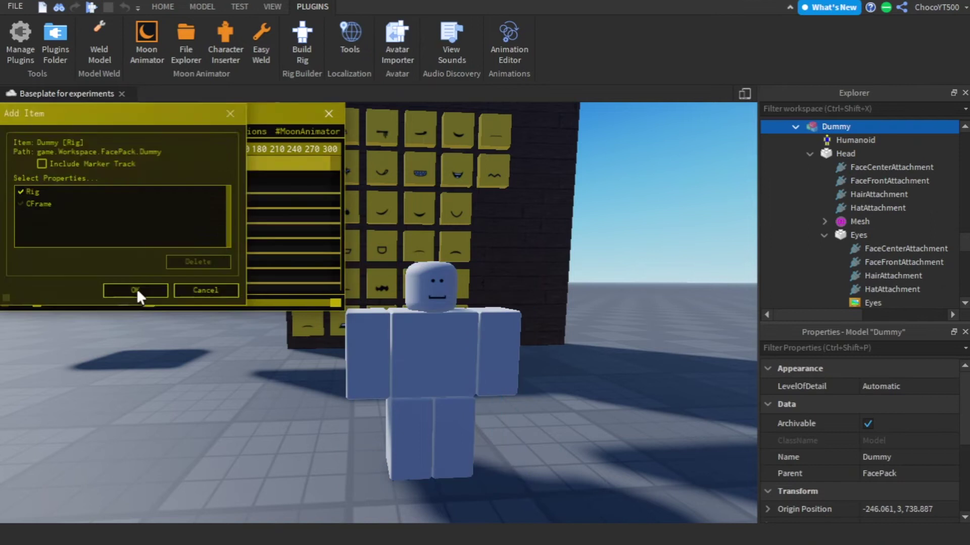
click(137, 292)
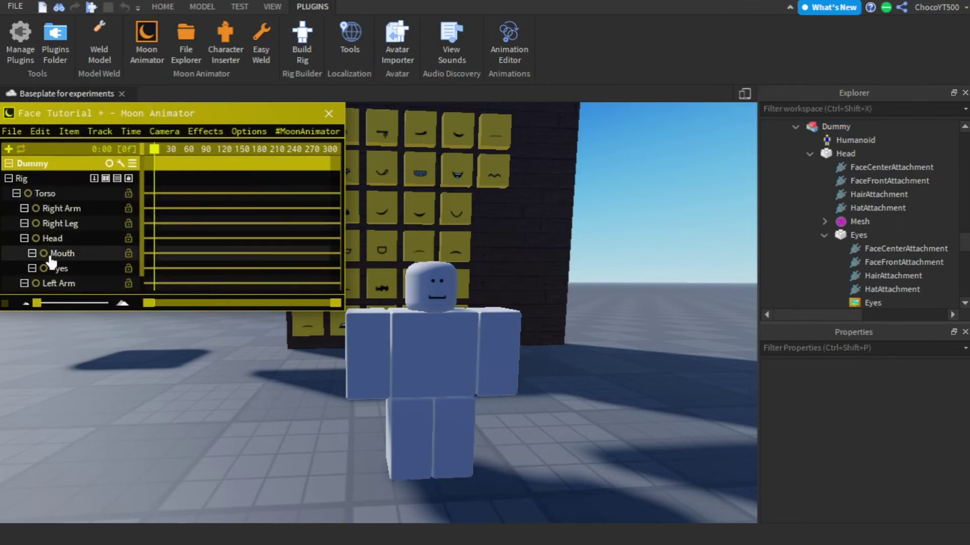
Try moving the Mouth part of the Dummy's rig in local space and undo the move
click(92, 258)
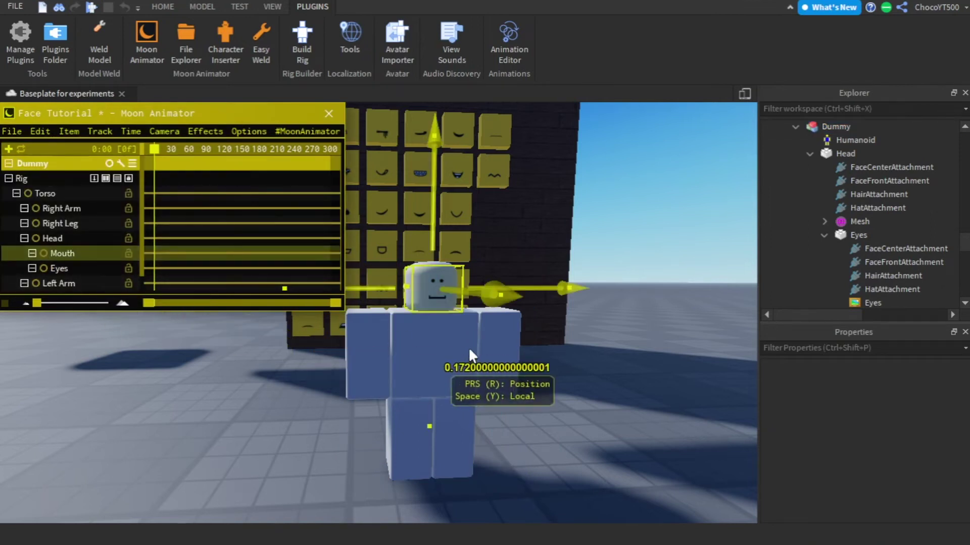
scroll(468, 346, up, 3)
drag(423, 275, 405, 281)
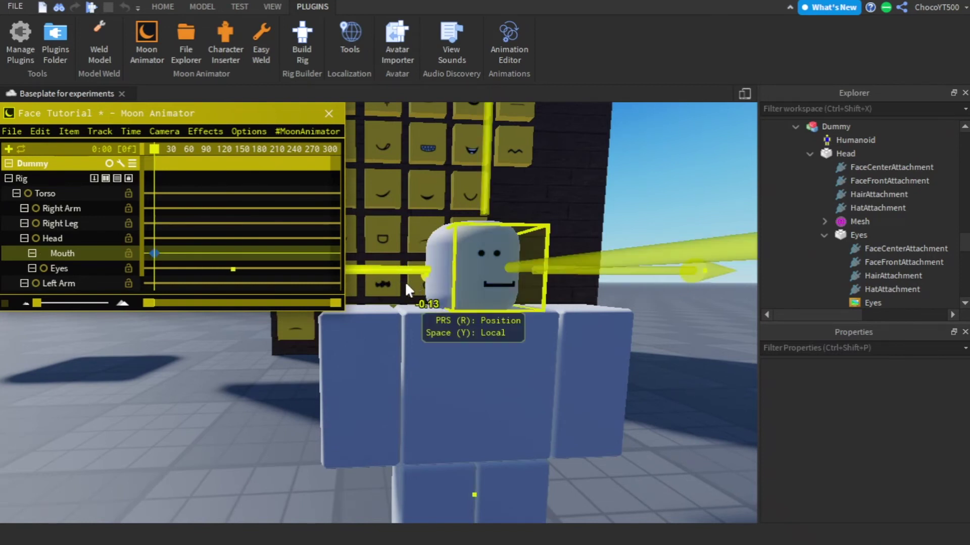
right_drag(560, 374, 560, 374)
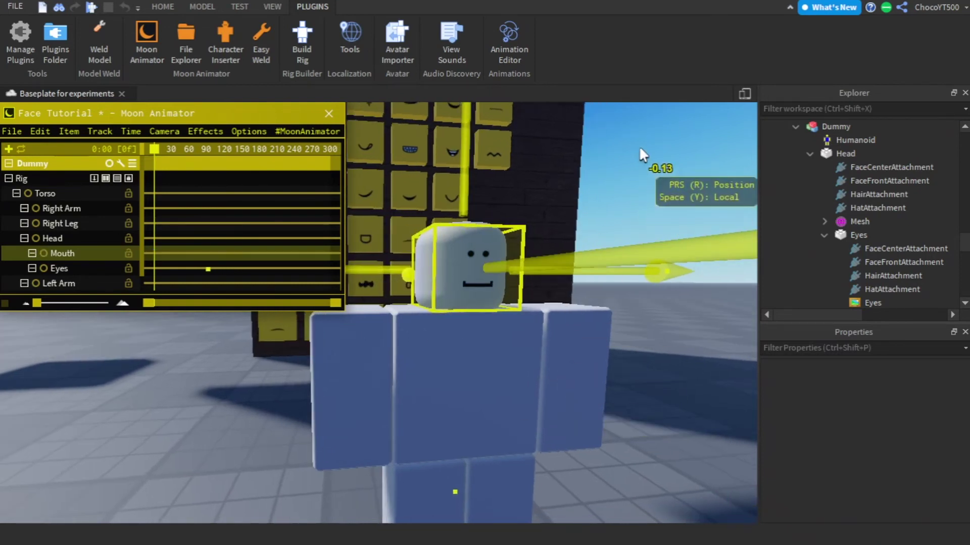
click(638, 147)
scroll(559, 269, down, 3)
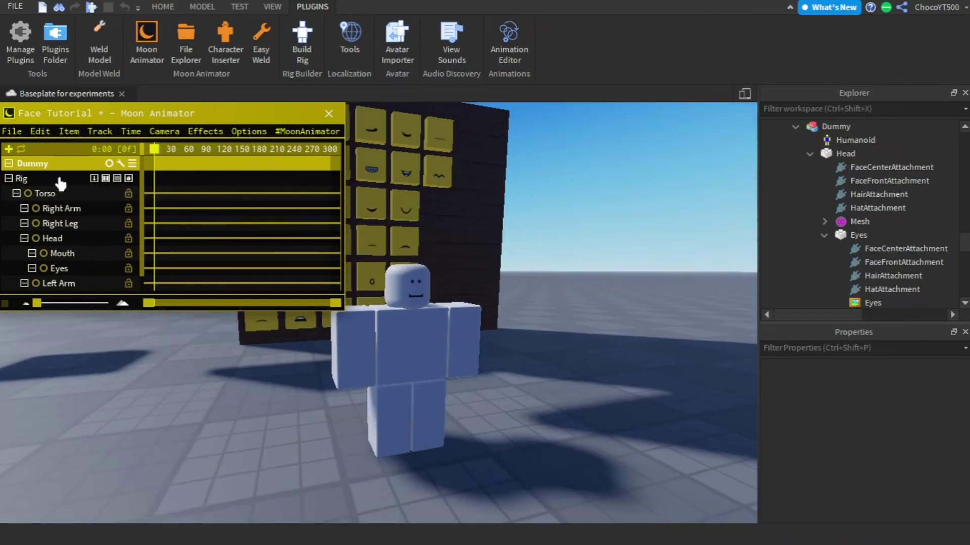
Add the Eyes decal of the Dummy's head to the animation with only its Texture property
click(8, 151)
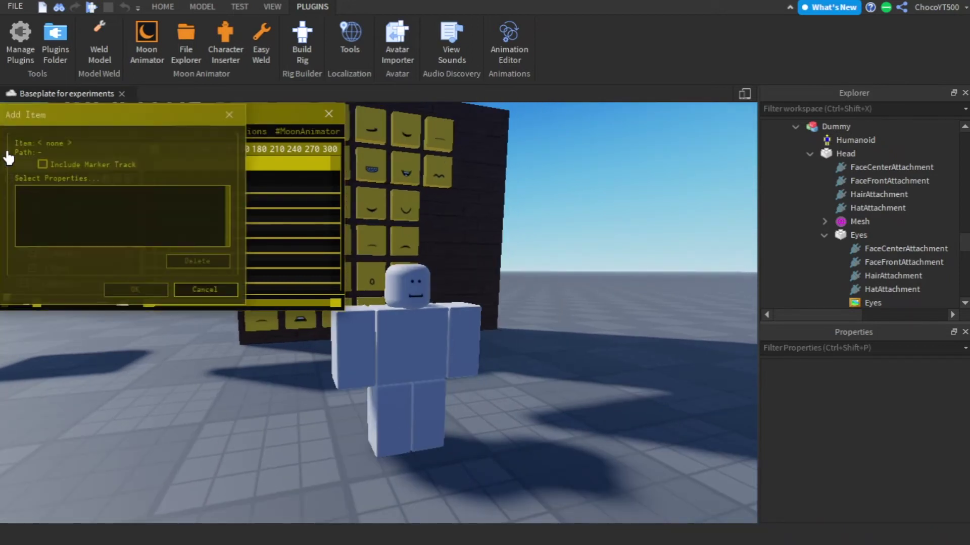
scroll(859, 251, down, 3)
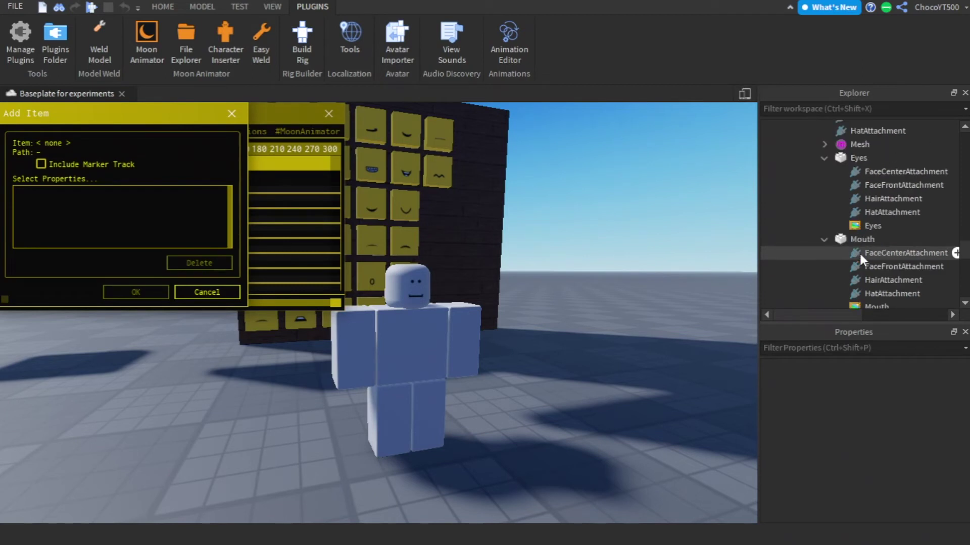
click(868, 227)
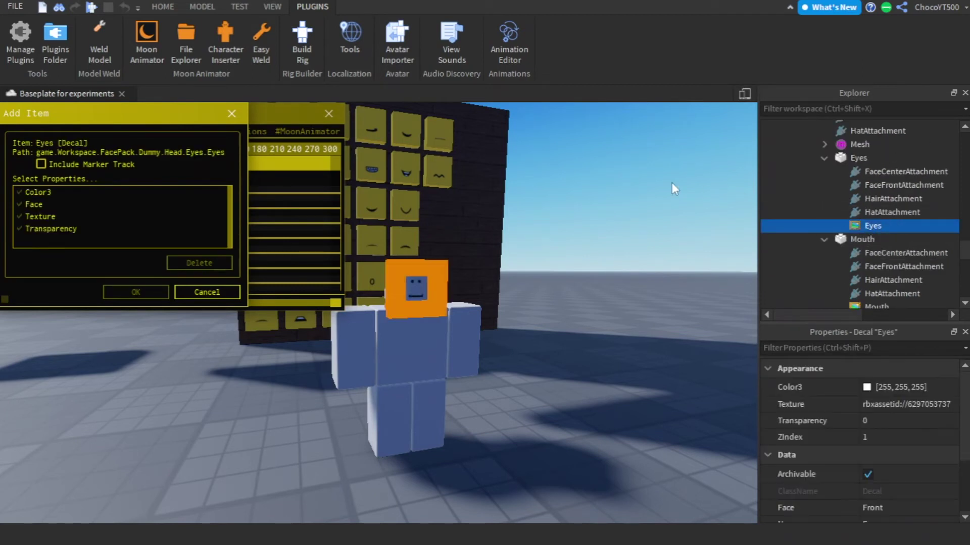
click(40, 219)
click(130, 292)
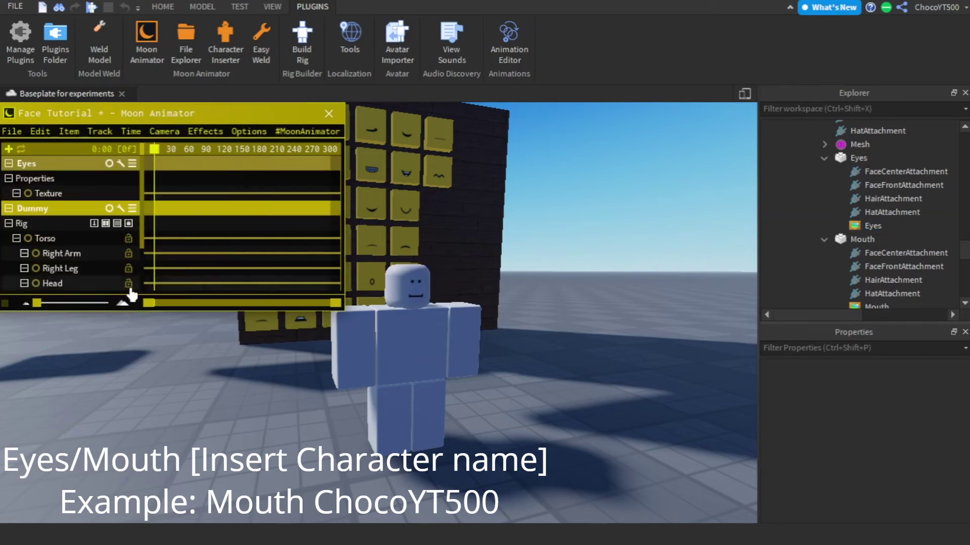
Add the Mouth decal of the Dummy's head to the animation with only its Texture property
click(8, 150)
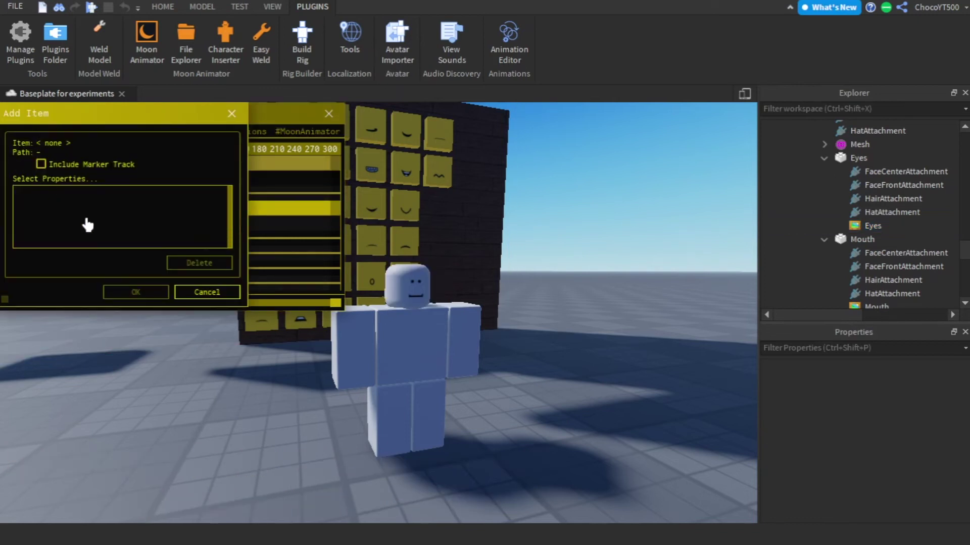
click(859, 305)
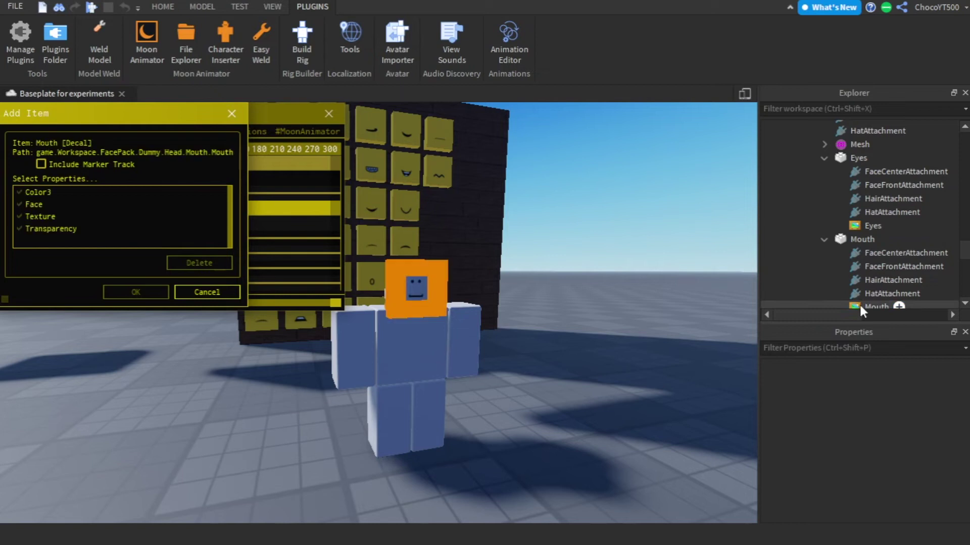
click(20, 216)
click(136, 292)
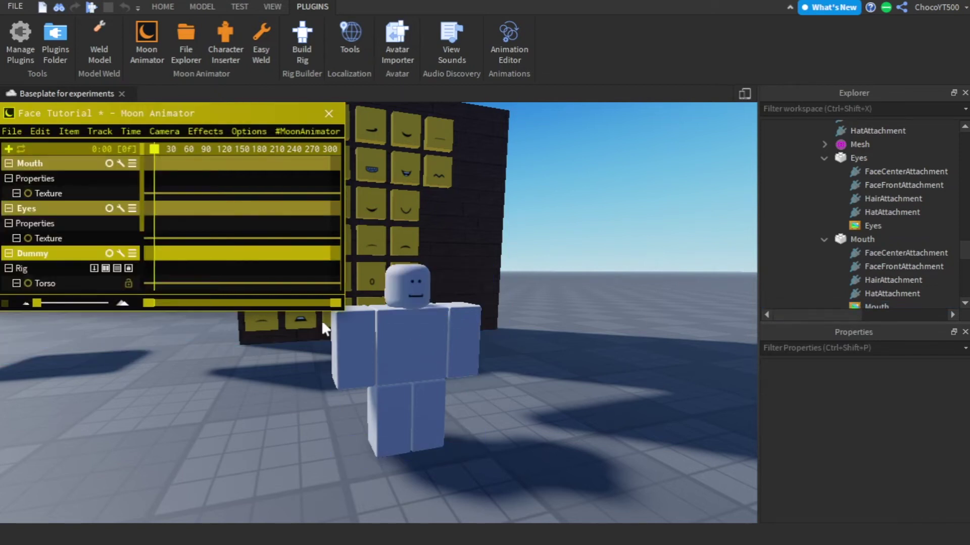
Add keyframes at frame 0 on the Mouth and Eyes Texture tracks, and delete the Mouth one
click(73, 197)
key(plus)
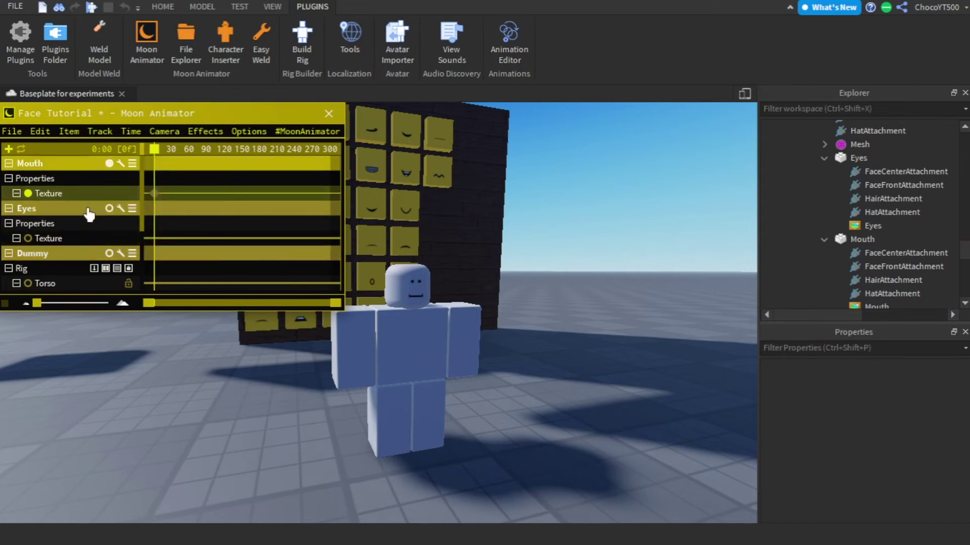
click(101, 238)
key(plus)
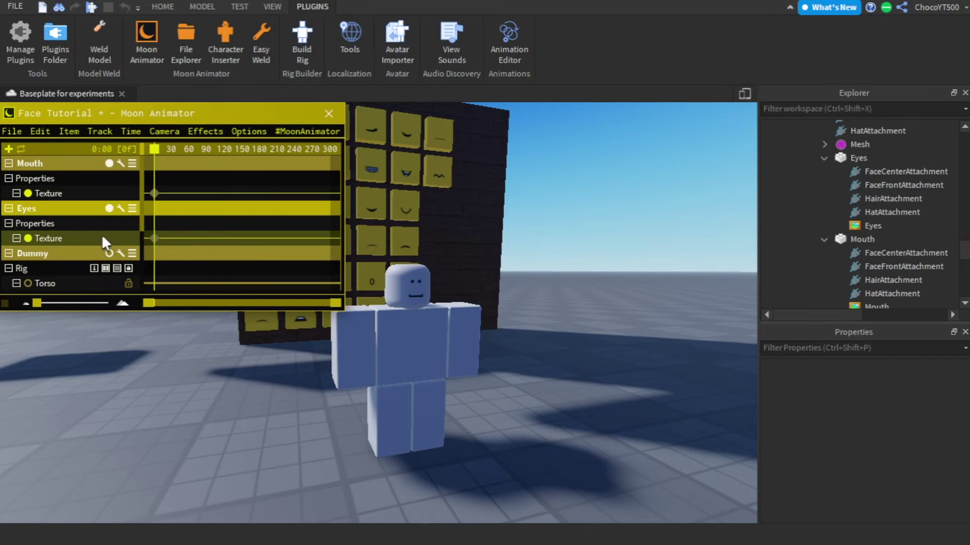
click(153, 195)
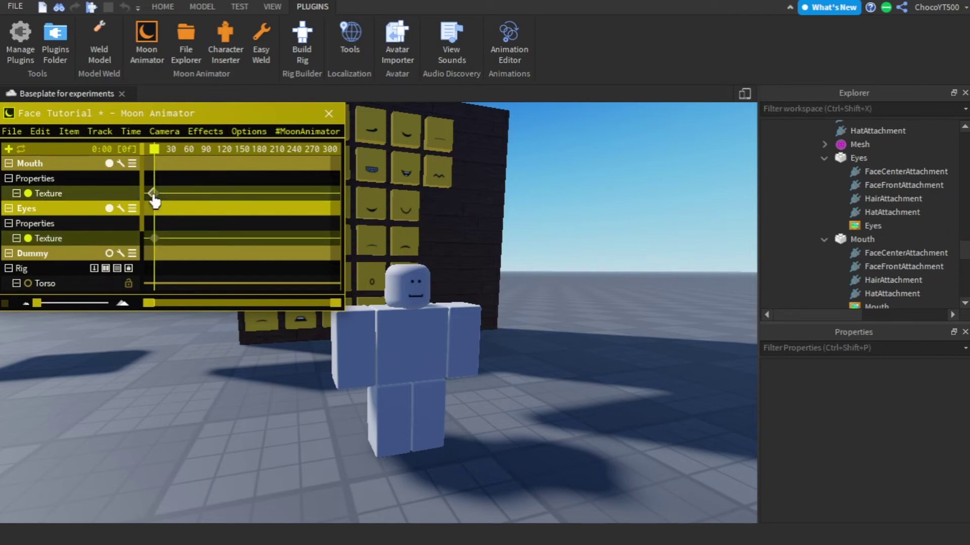
key(Delete)
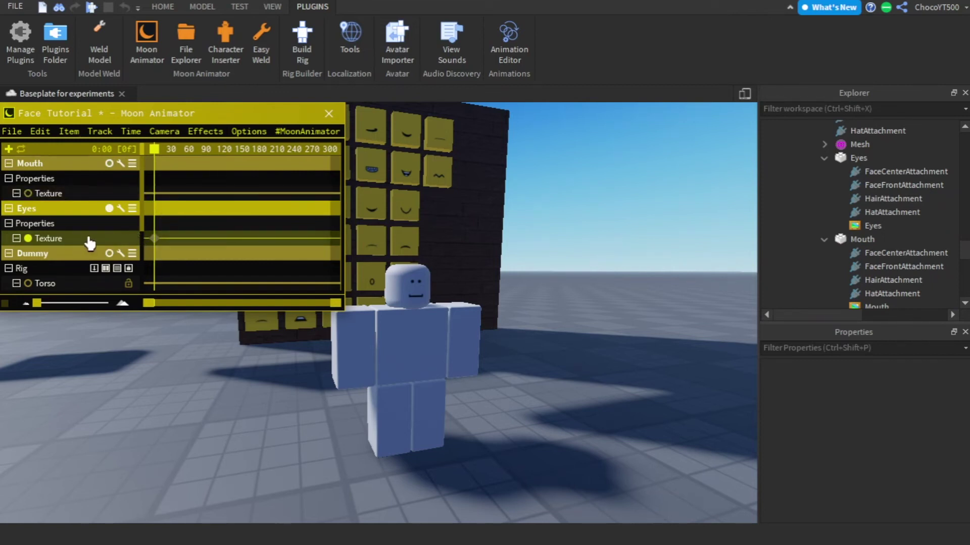
Add two more keyframes to the Eyes Texture track, at frames 30 and 35
scroll(83, 242, down, 2)
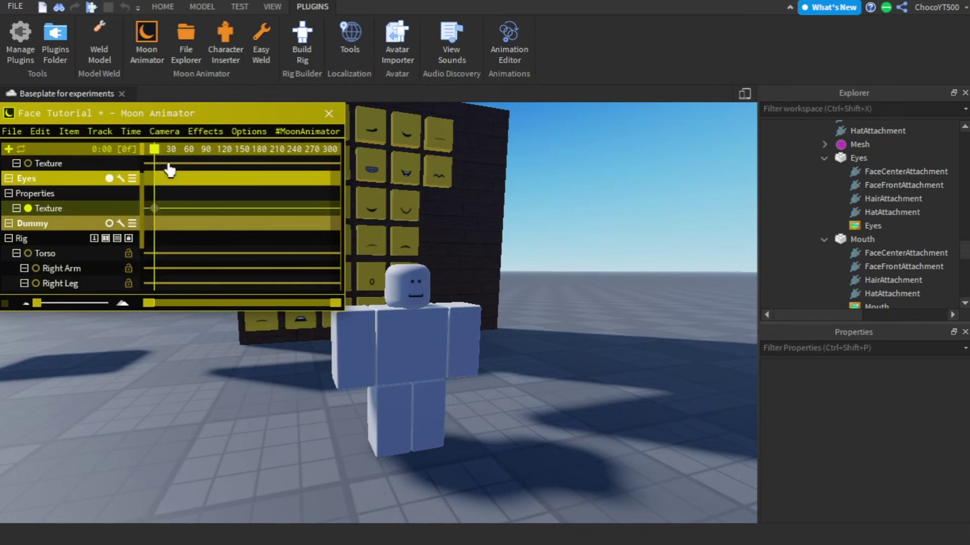
scroll(174, 183, up, 1)
scroll(159, 166, up, 1)
drag(150, 153, 177, 156)
scroll(177, 162, up, 3)
middle_drag(187, 179, 352, 190)
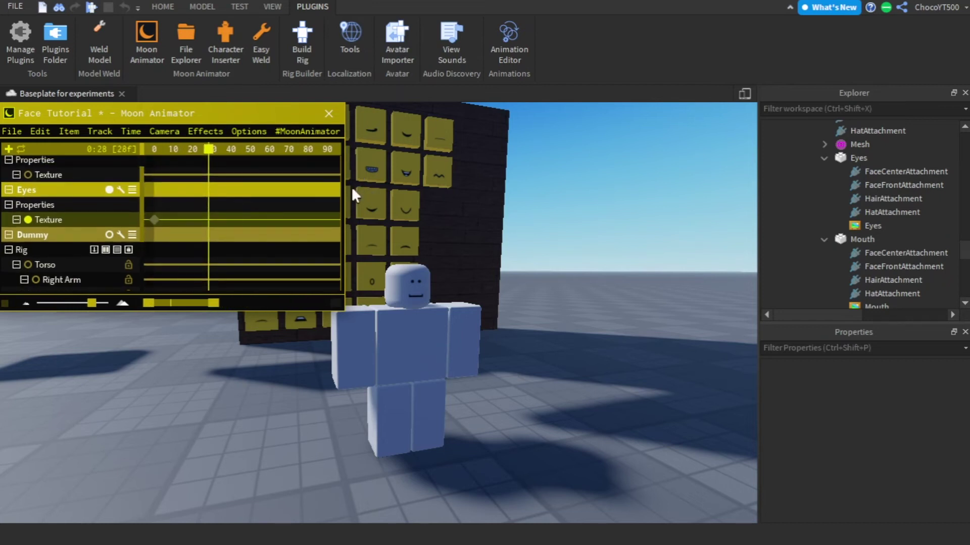
drag(211, 156, 212, 173)
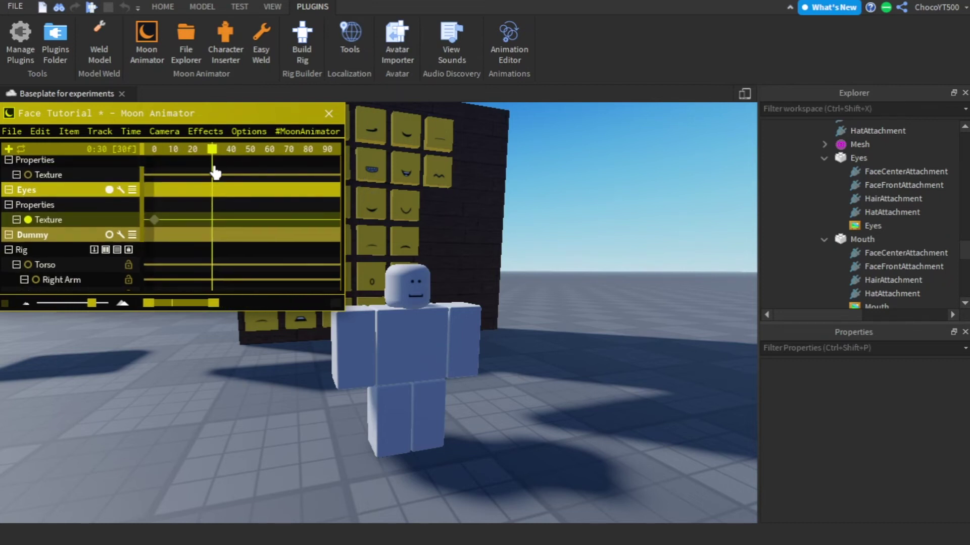
scroll(254, 235, down, 1)
scroll(254, 235, down, 2)
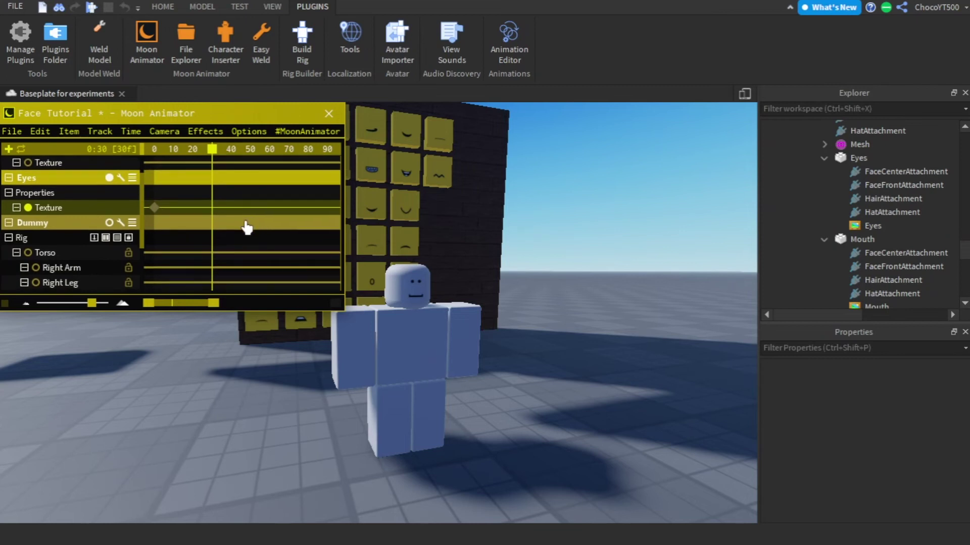
ctrl+scroll(235, 190, up, 4)
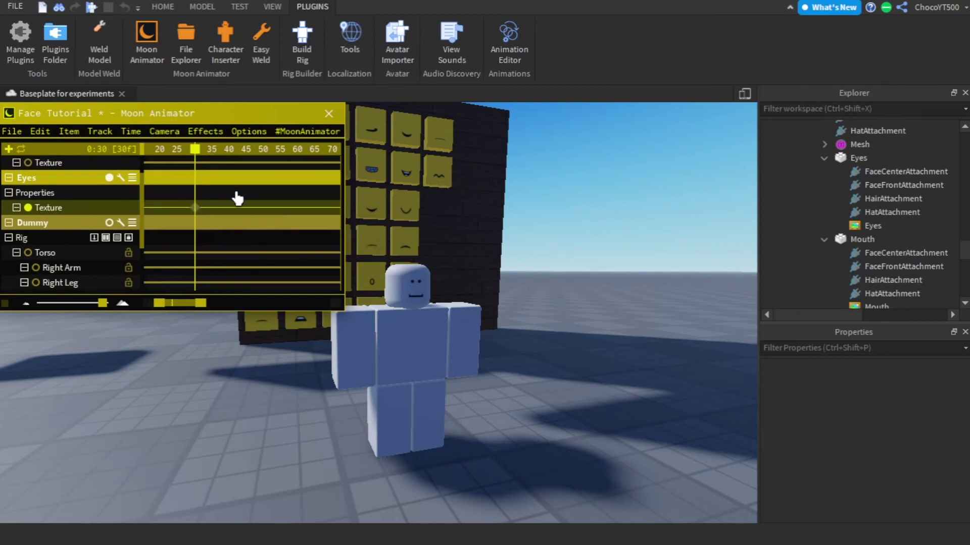
drag(172, 156, 199, 161)
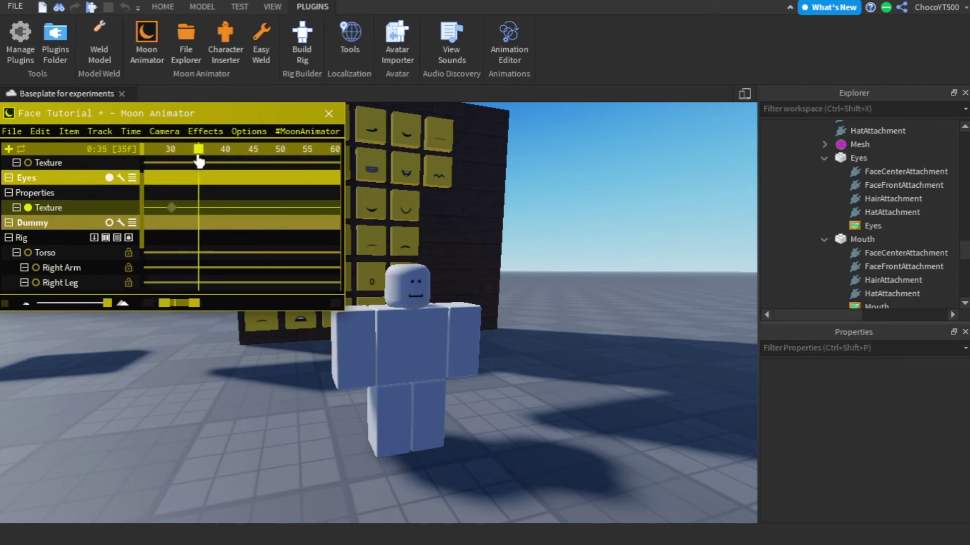
click(198, 208)
Copy the texture URL of the eyes18 decal from the Blink block in the EYES board's third row
right_drag(592, 362, 592, 361)
key(e)
key(w)
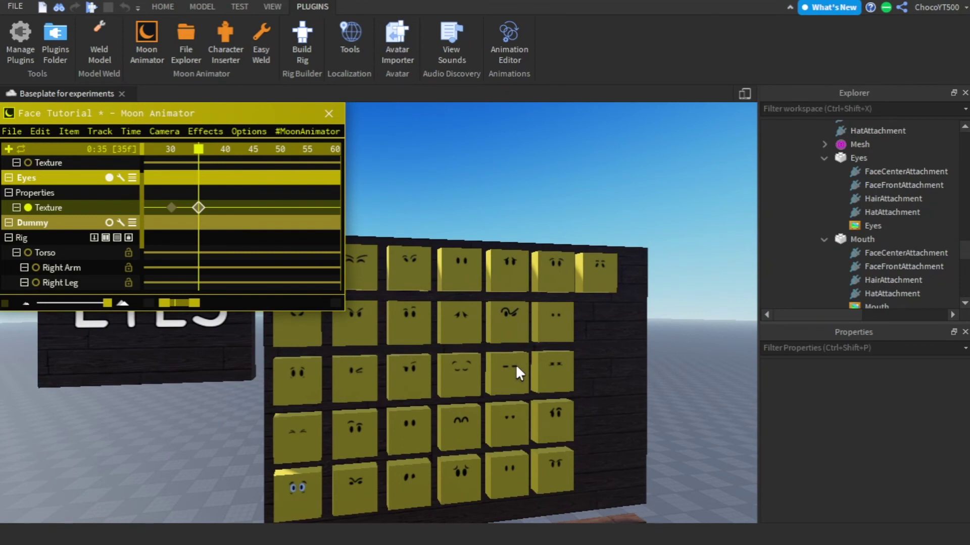
click(513, 369)
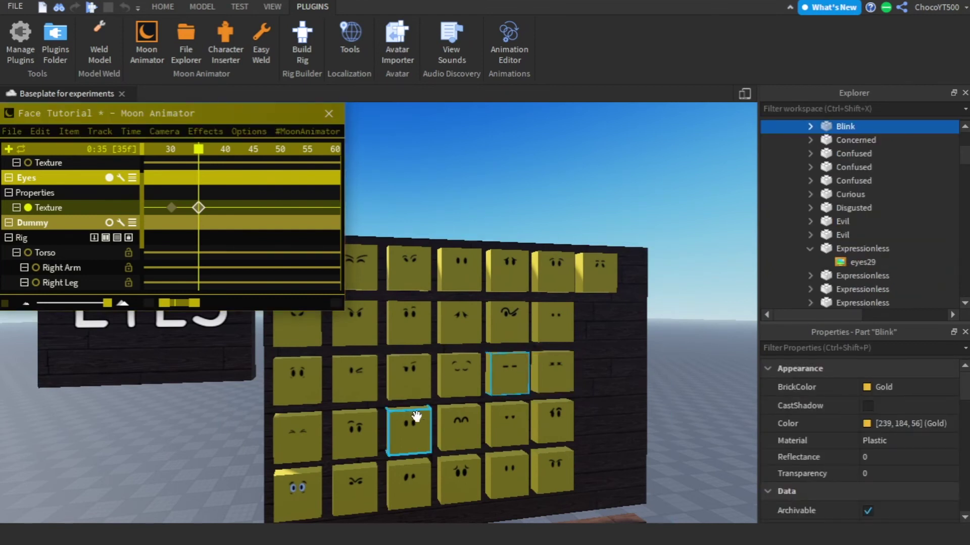
click(808, 126)
click(832, 140)
click(893, 404)
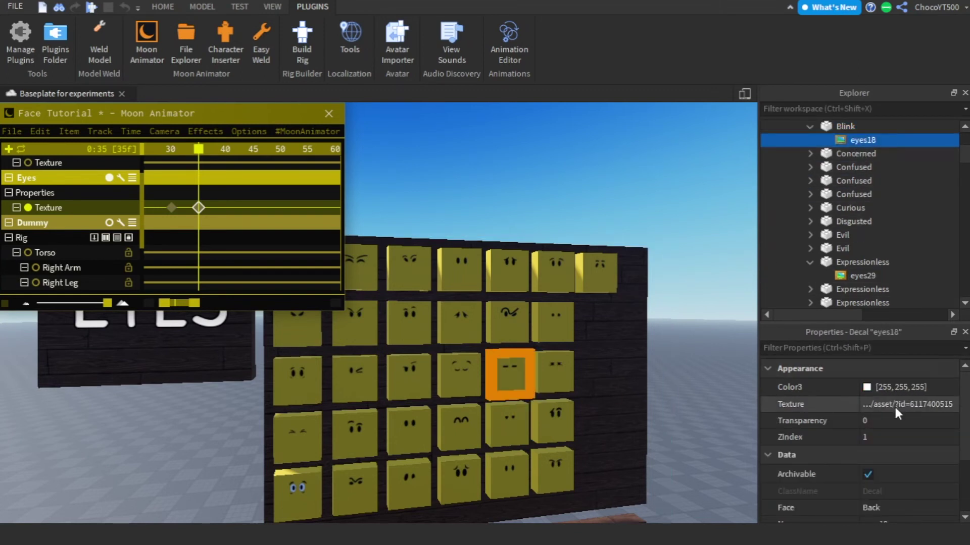
right_click(894, 428)
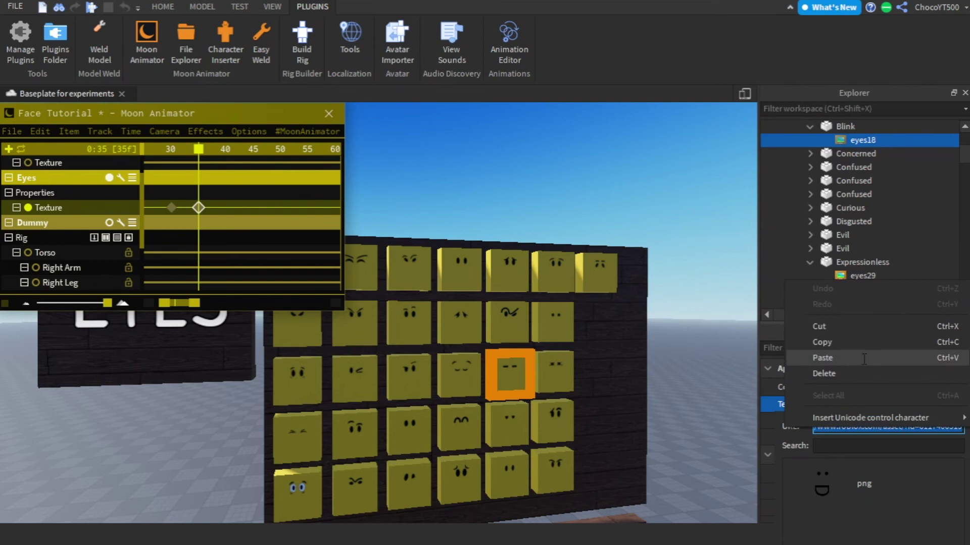
click(859, 341)
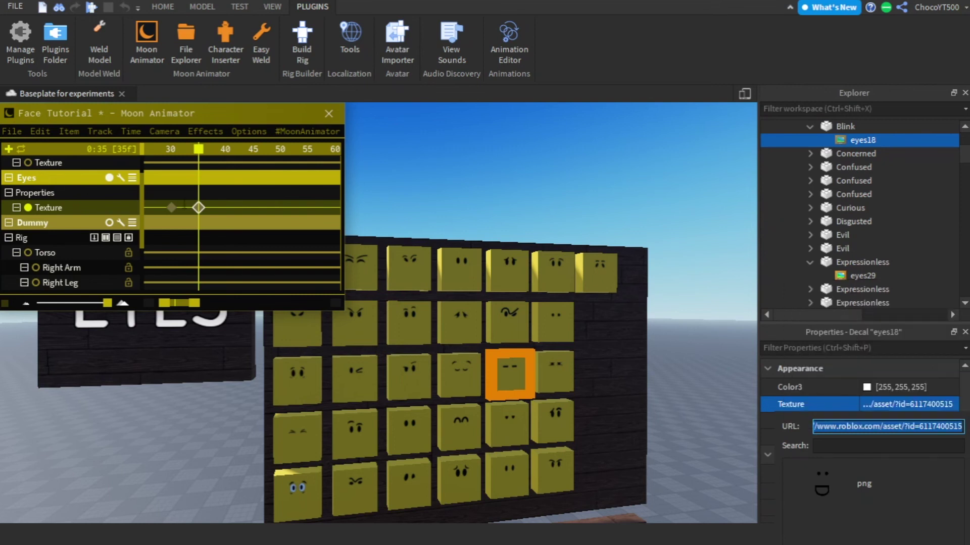
click(200, 214)
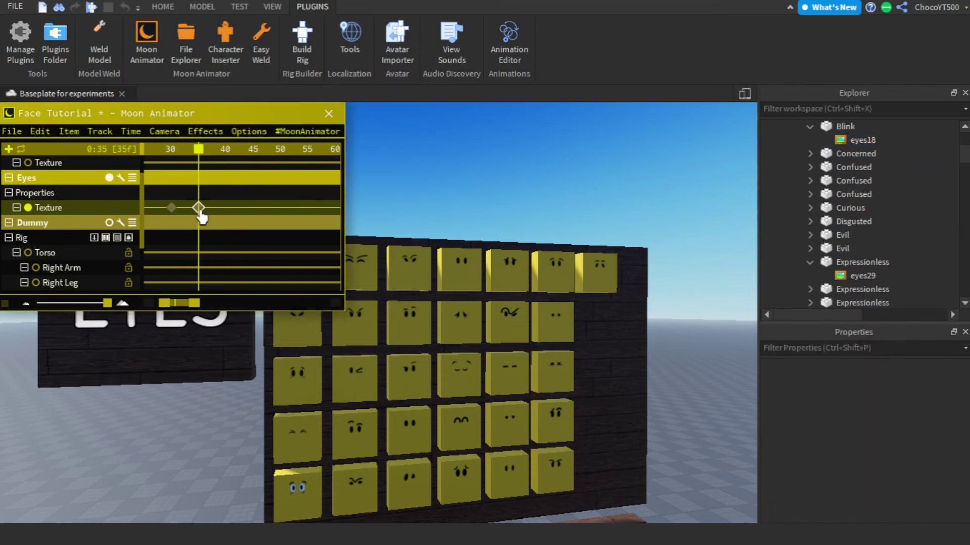
double_click(199, 210)
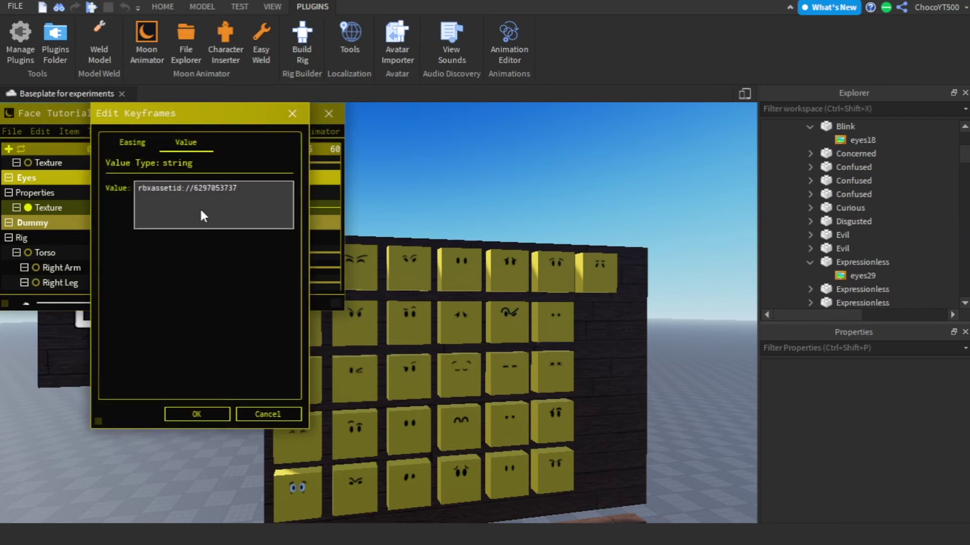
click(259, 191)
drag(259, 191, 106, 201)
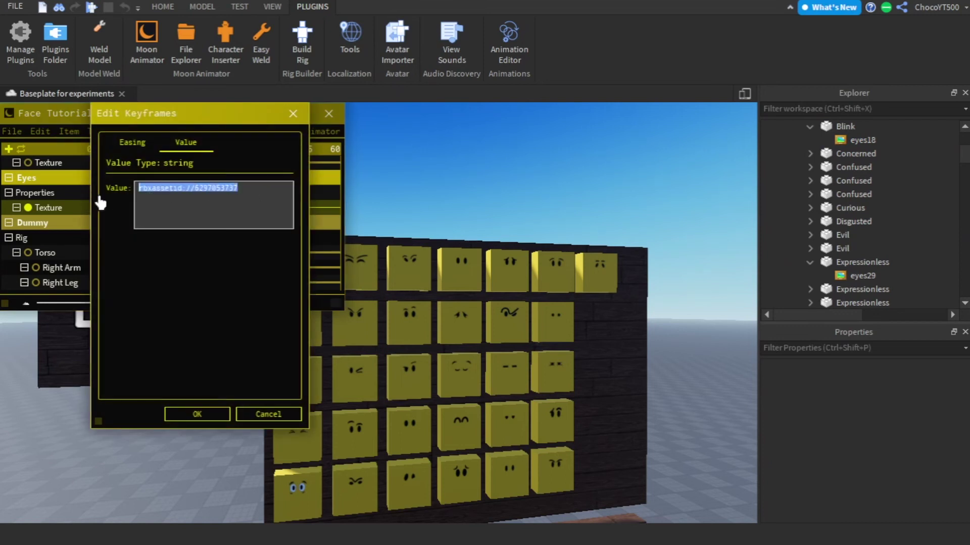
key(BackSpace)
right_click(150, 201)
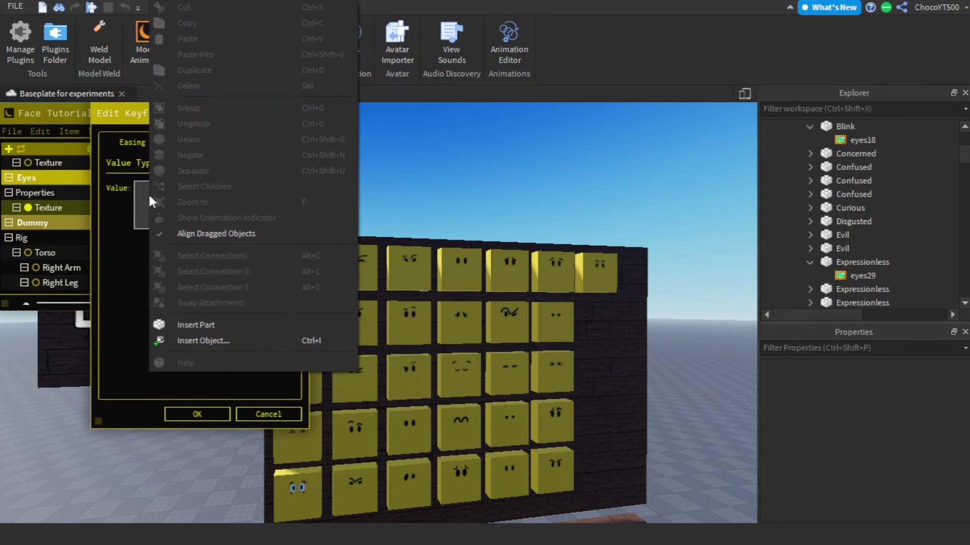
click(149, 201)
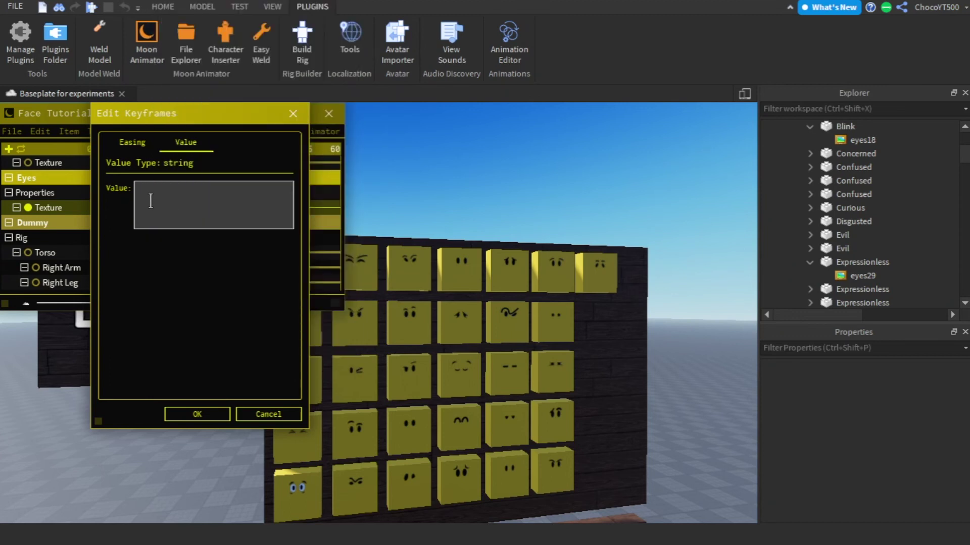
key(ctrl+v)
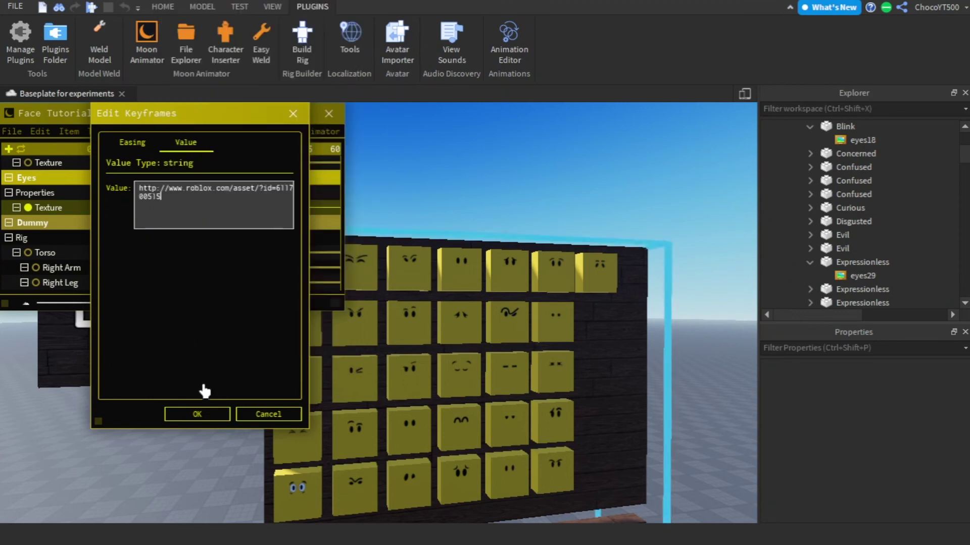
click(196, 414)
key(s)
key(q)
right_drag(218, 420, 218, 419)
key(w)
key(w)
key(a)
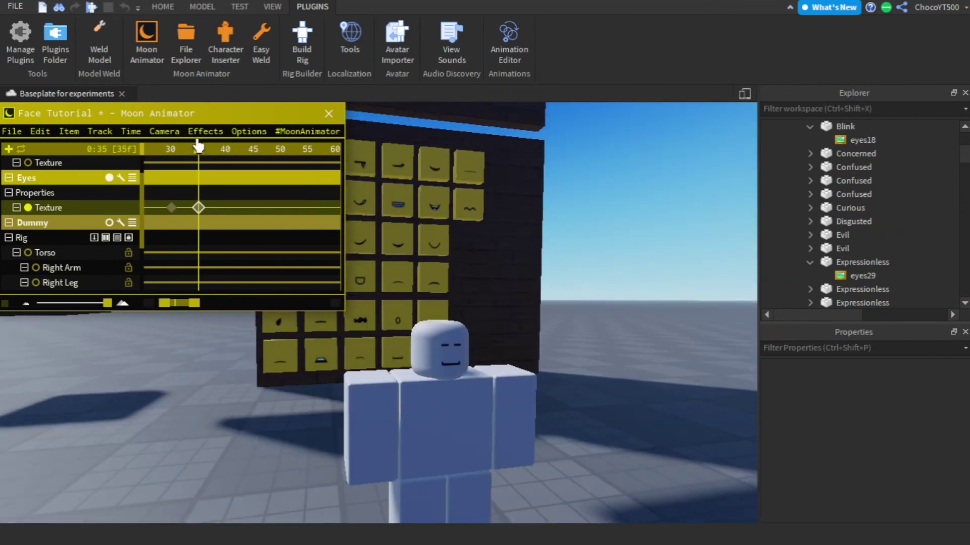